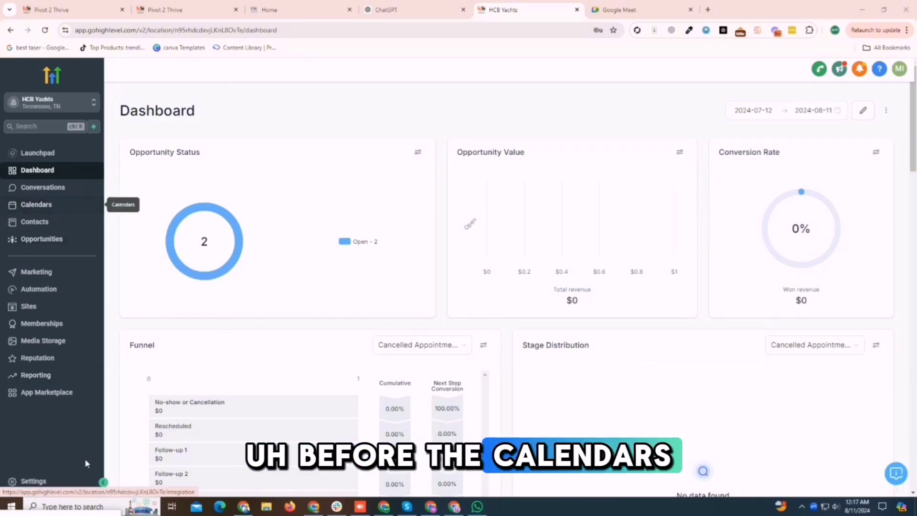
# Review the account's business profile settings, then return to the main dashboard.
pyautogui.click(42, 484)
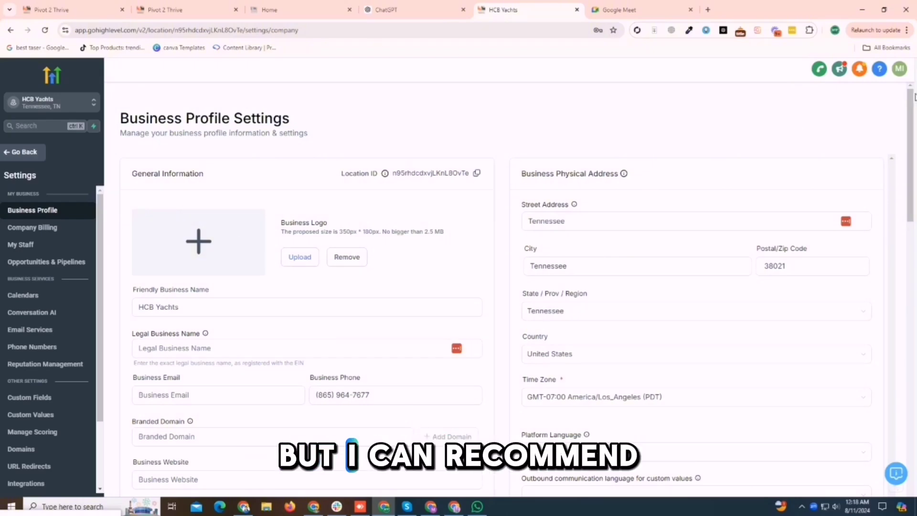
pyautogui.moveTo(915, 102); pyautogui.dragTo(915, 154)
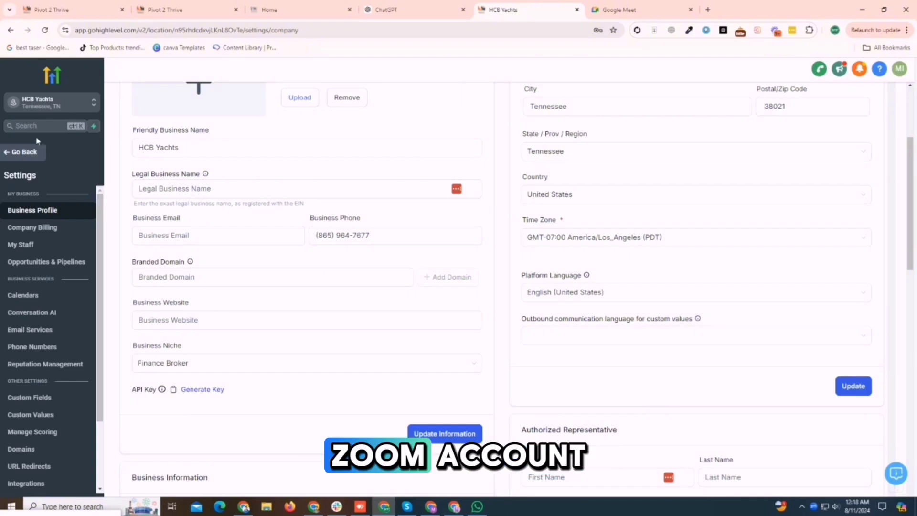
pyautogui.click(17, 151)
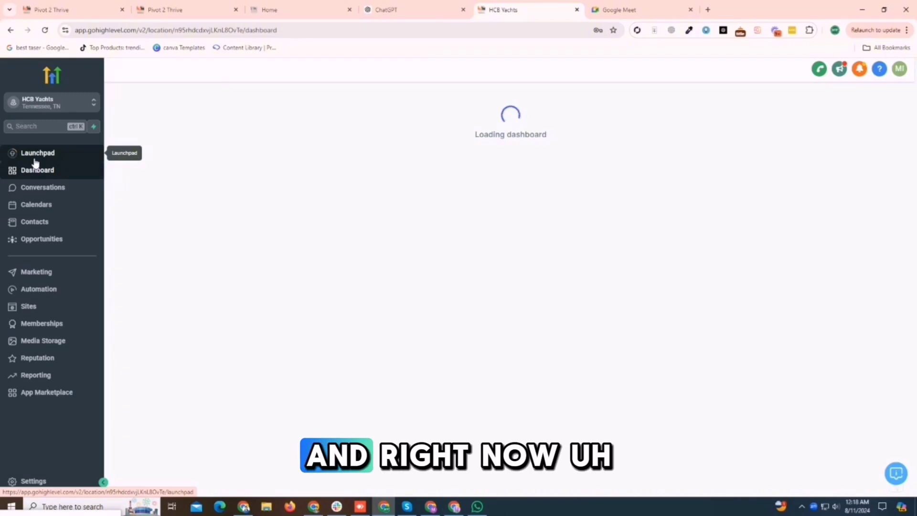
# Open the account's calendar settings, where calendars and groups are managed.
pyautogui.click(57, 212)
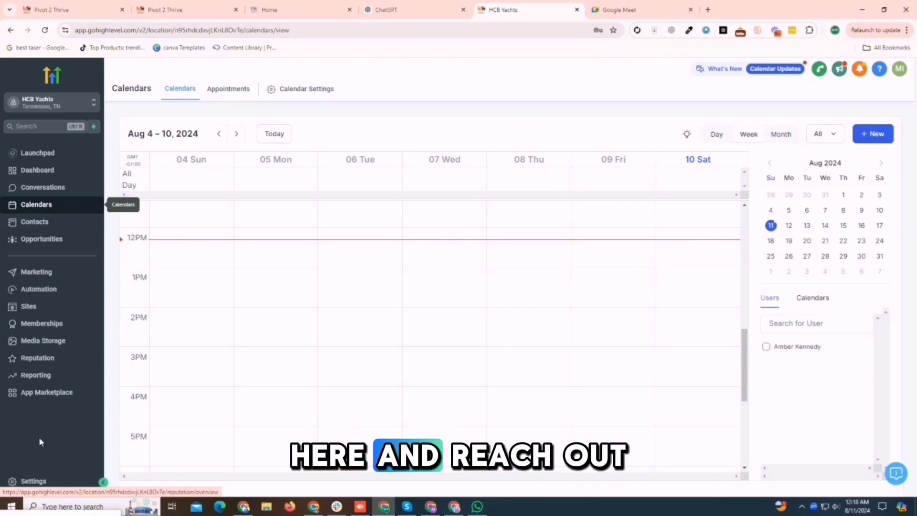
pyautogui.click(32, 481)
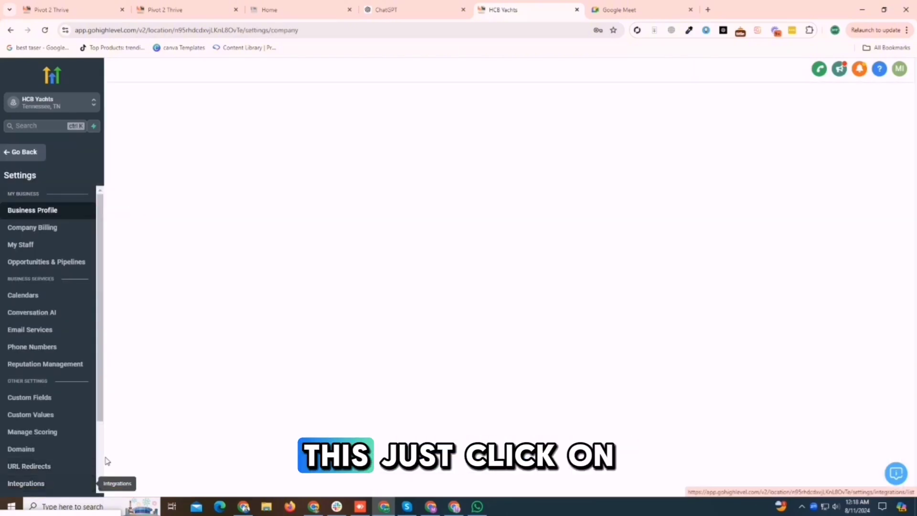
pyautogui.click(26, 298)
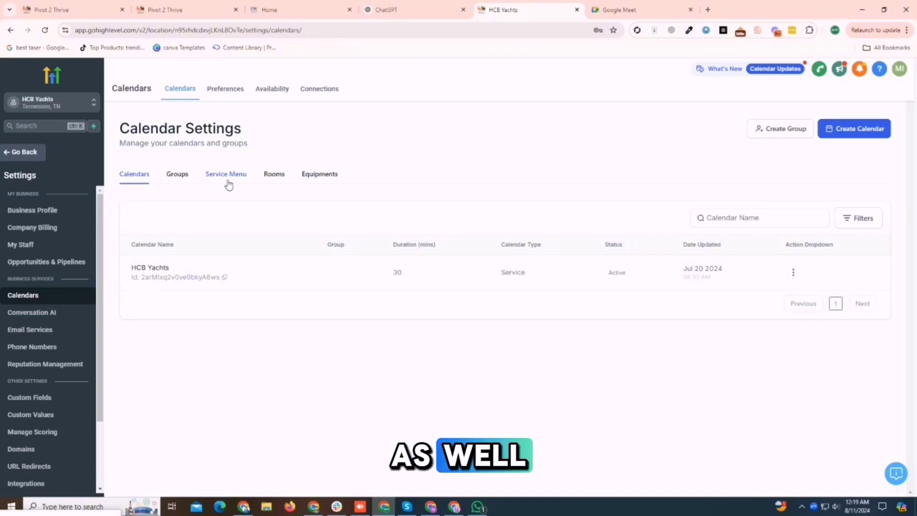
# Look through the scheduling types offered for a new calendar, then dismiss the chooser.
pyautogui.click(849, 134)
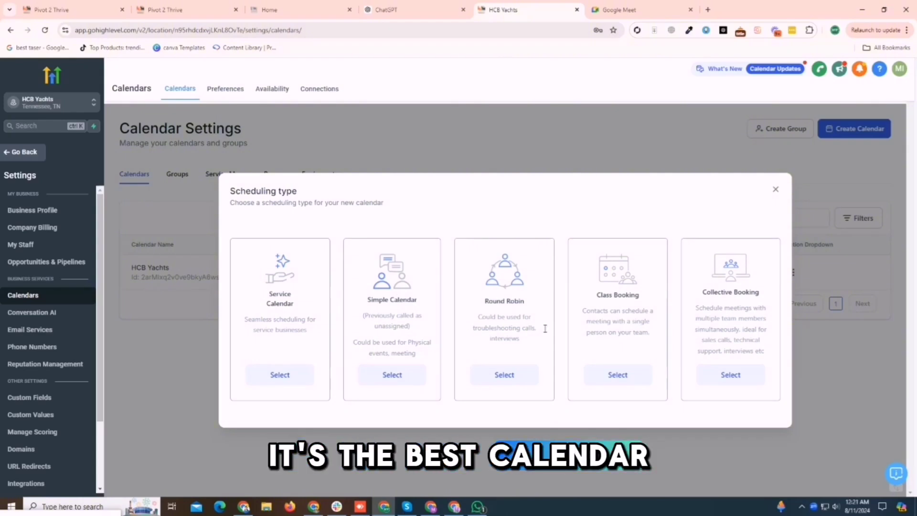
pyautogui.click(777, 191)
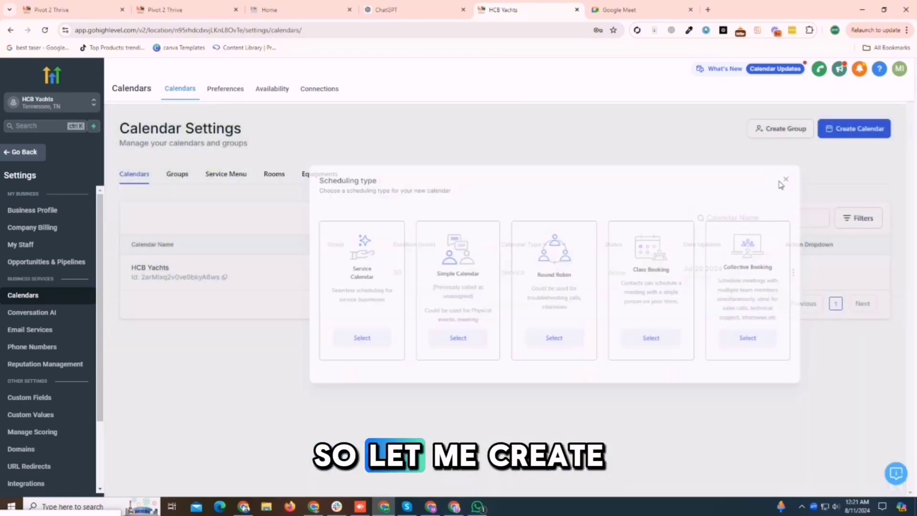
# Start a new calendar group and name it "link2aslam Group".
pyautogui.click(778, 134)
pyautogui.click(466, 221)
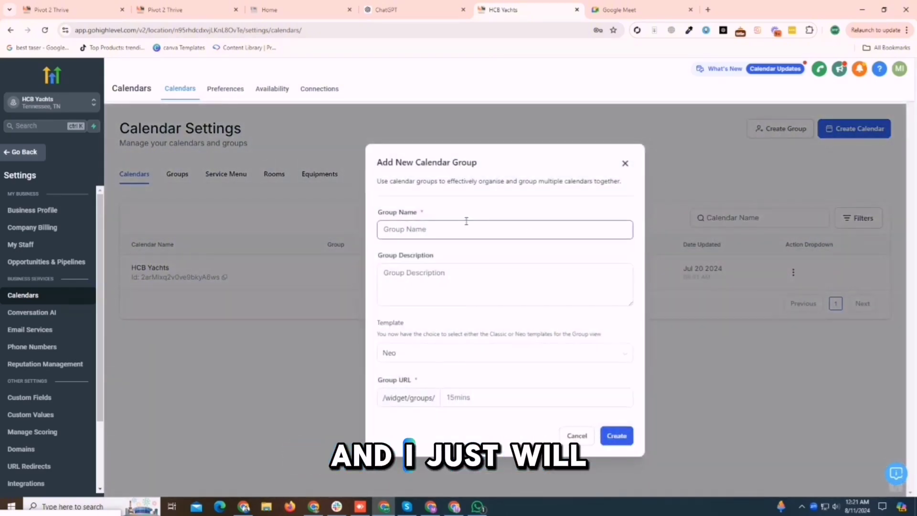
pyautogui.write('link')
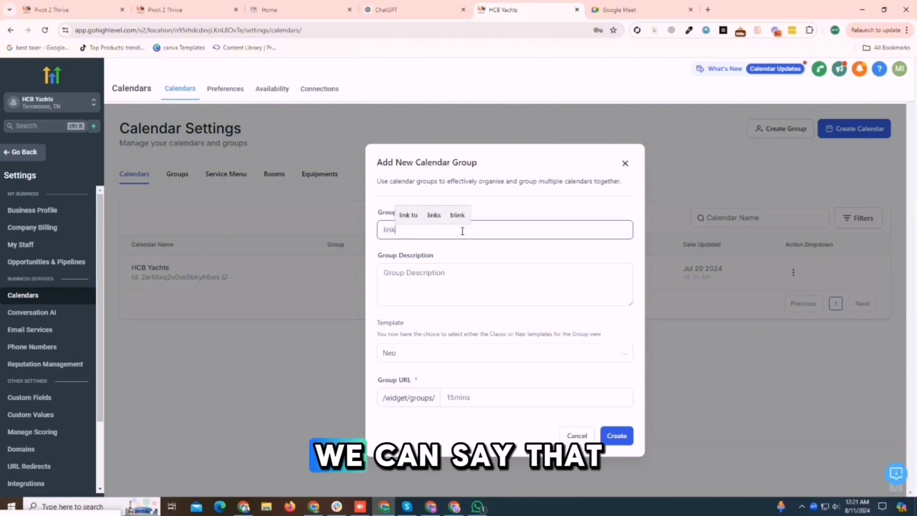
pyautogui.write('2aslam')
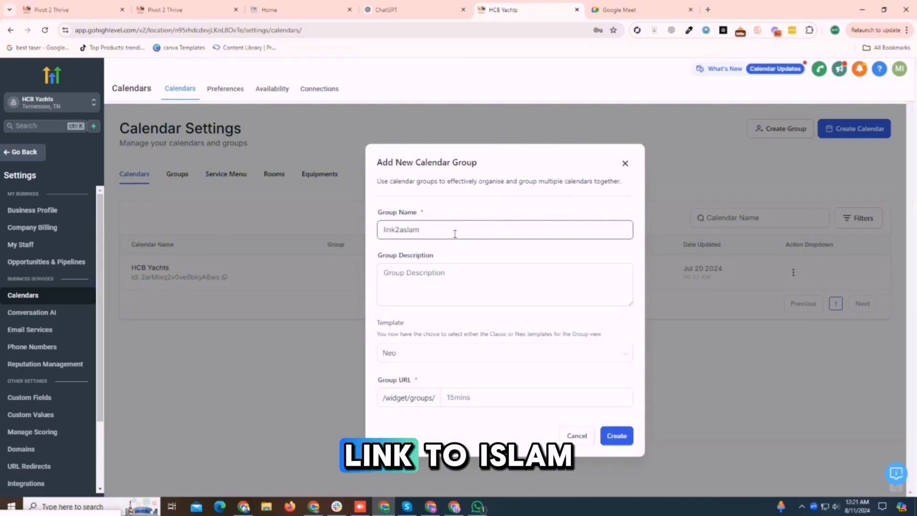
pyautogui.write(' Grou')
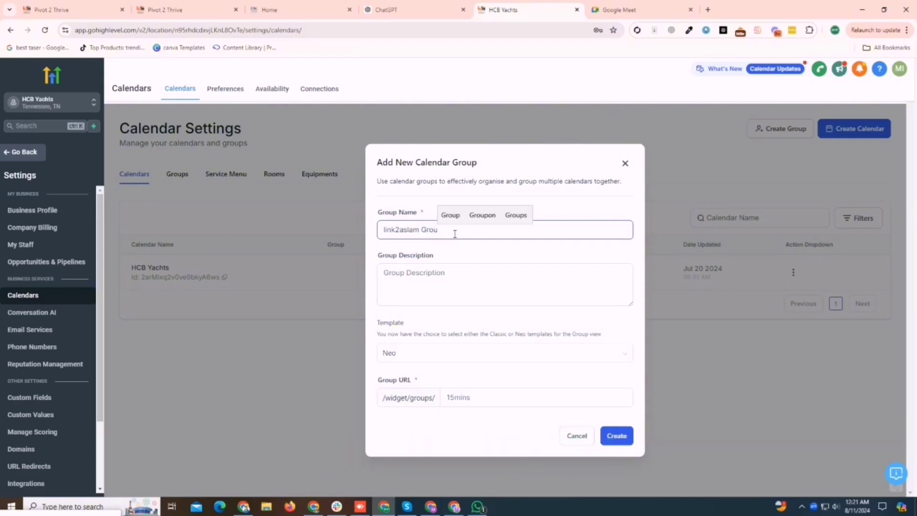
pyautogui.write('p')
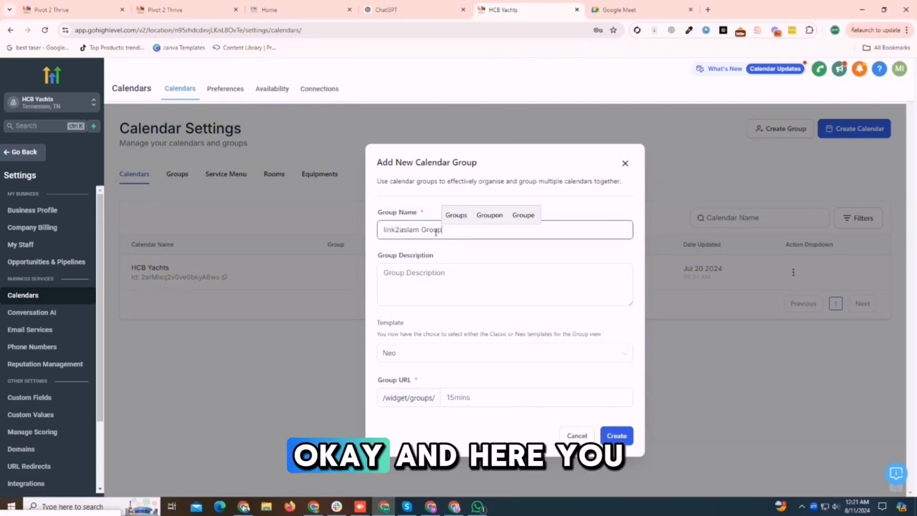
# Copy the group name "link2aslam Group" into the group description and keep the Neo template.
pyautogui.moveTo(455, 234); pyautogui.dragTo(323, 249)
pyautogui.hotkey('ctrl', 'c')
pyautogui.click(448, 281)
pyautogui.hotkey('ctrl', 'v')
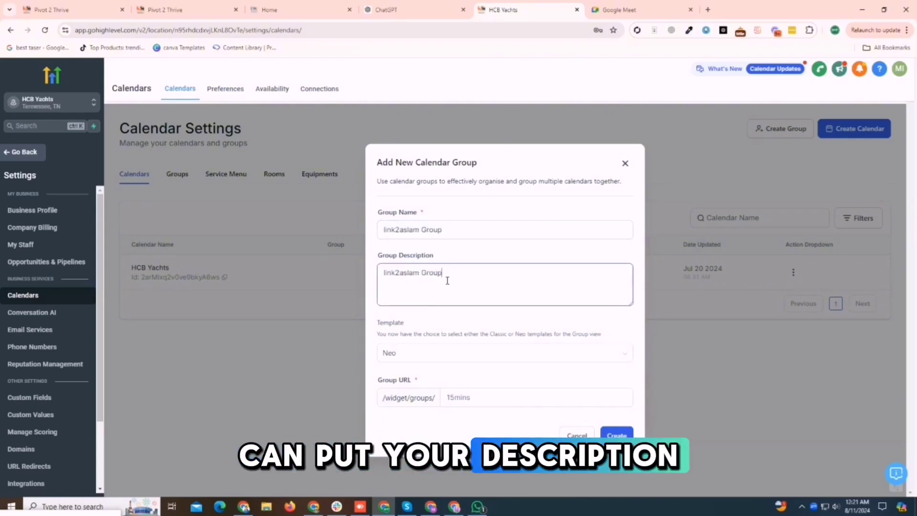
pyautogui.click(412, 355)
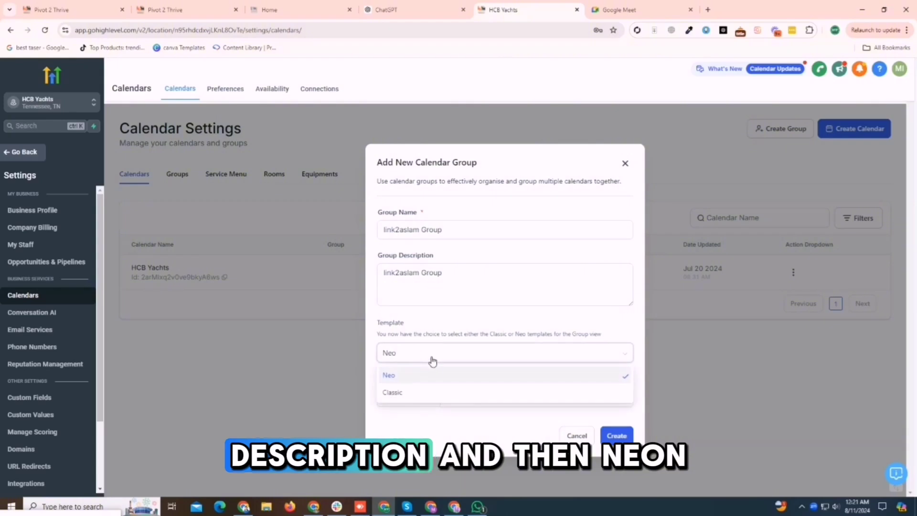
pyautogui.click(468, 327)
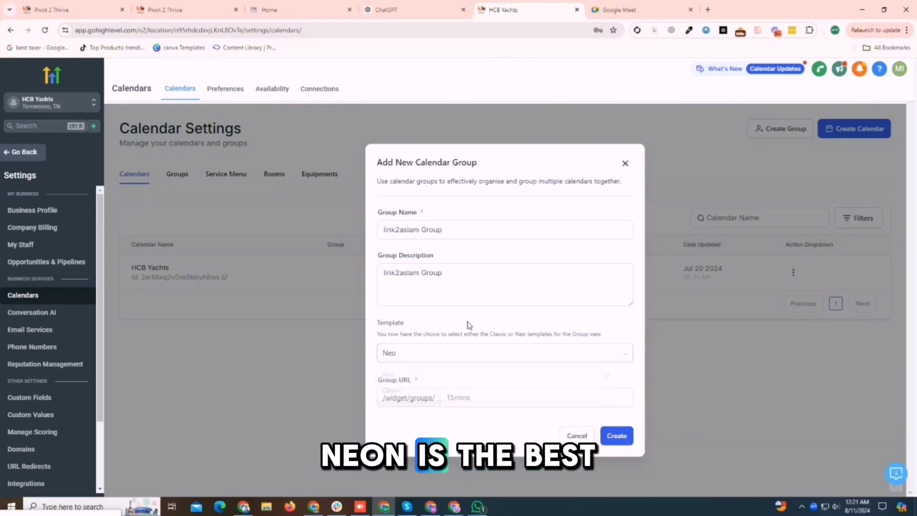
# Set the group URL to "link2aslamgroup" and create the calendar group.
pyautogui.click(478, 397)
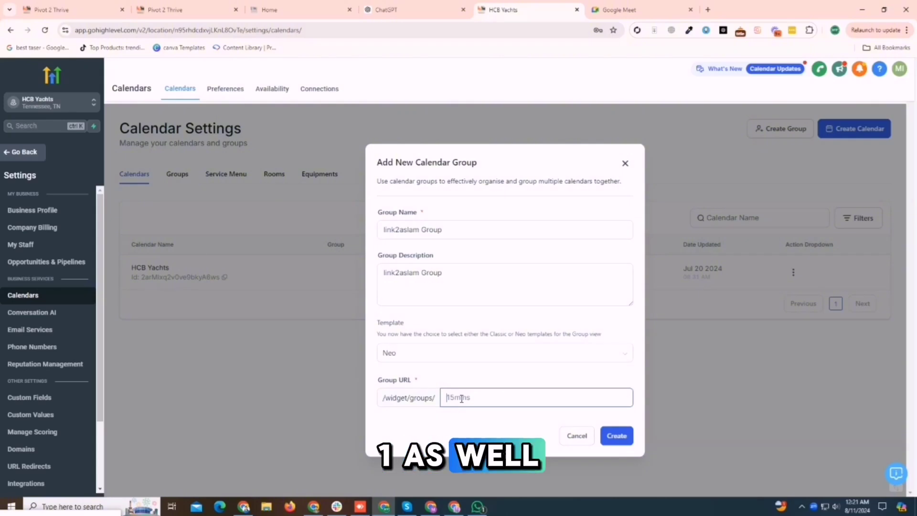
pyautogui.write('link2aslamgroup')
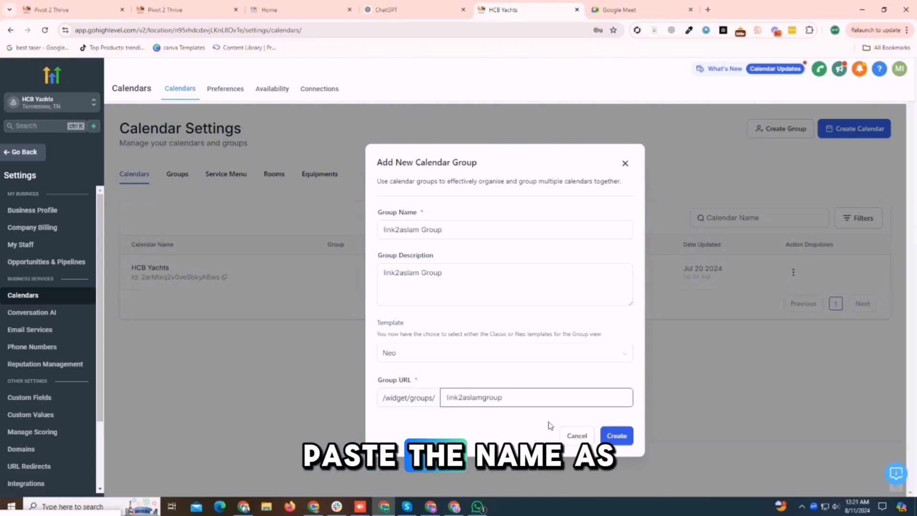
pyautogui.click(619, 436)
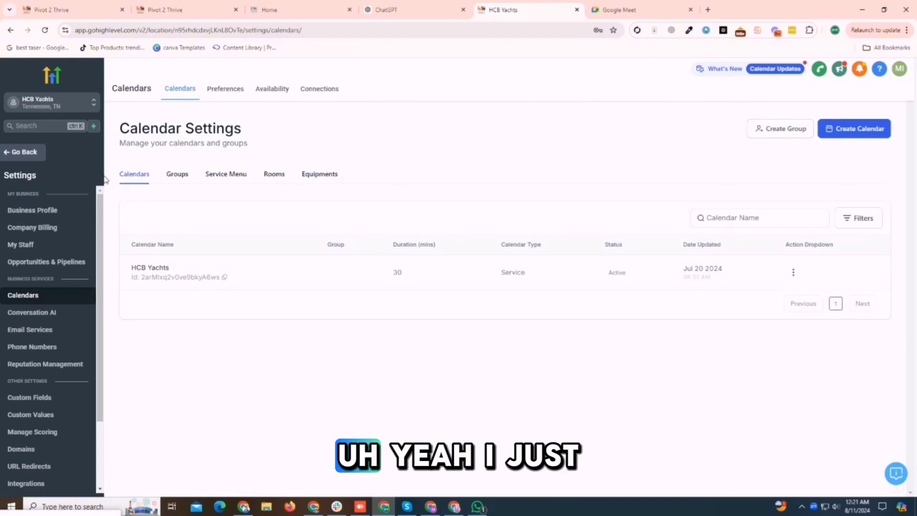
# Start a new calendar of the Simple Calendar type and name it "Link2aslam Calendar For booking".
pyautogui.click(842, 132)
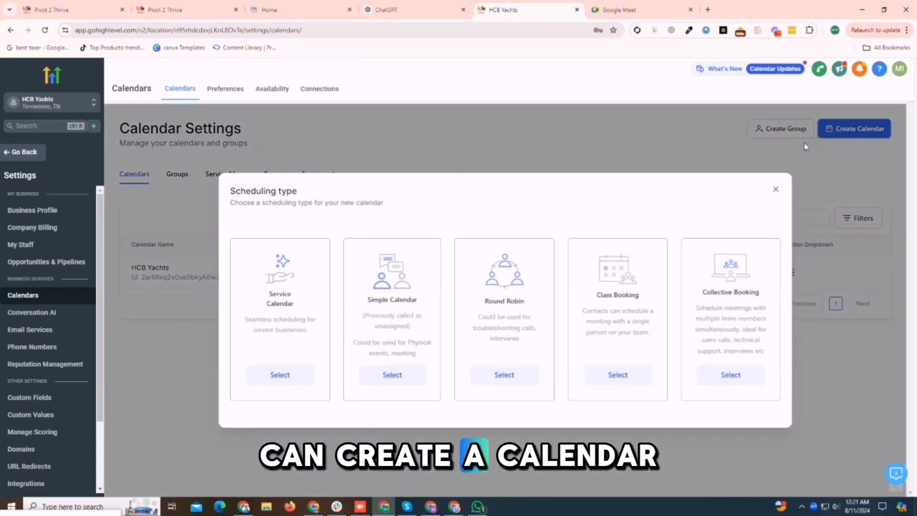
pyautogui.click(410, 378)
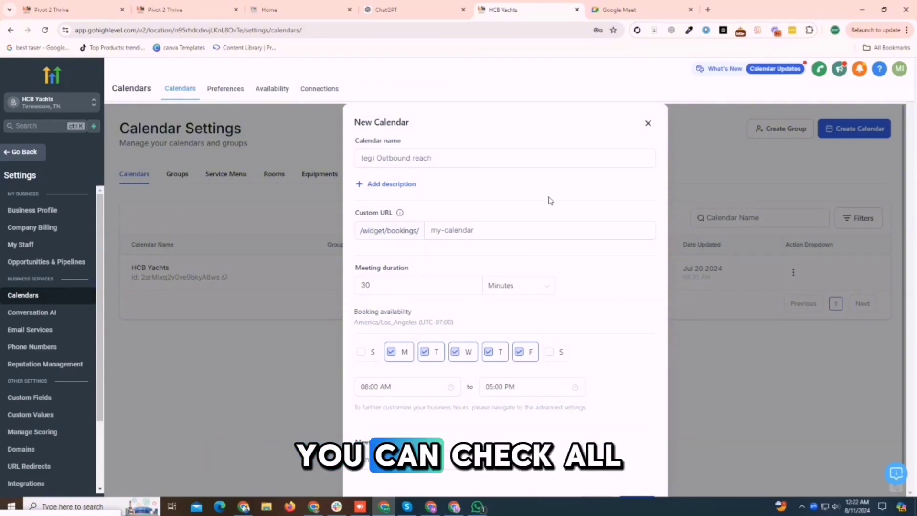
pyautogui.click(451, 159)
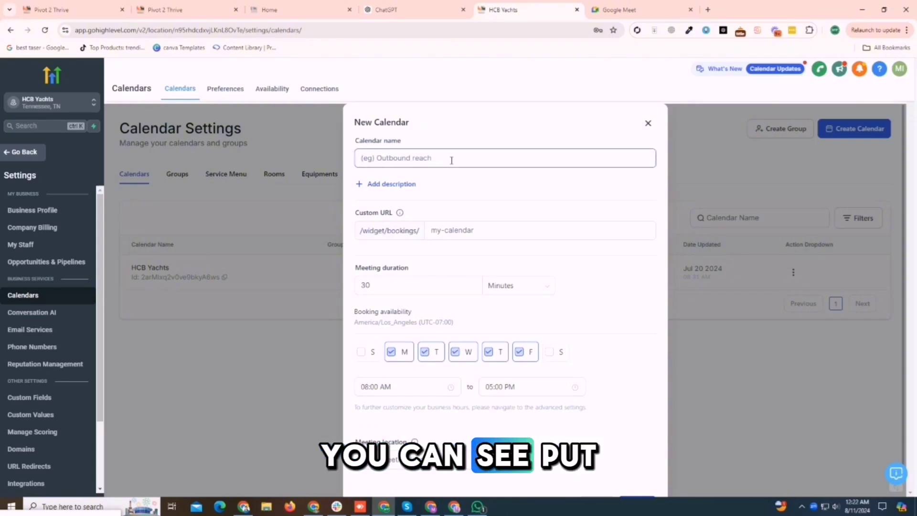
pyautogui.write('L')
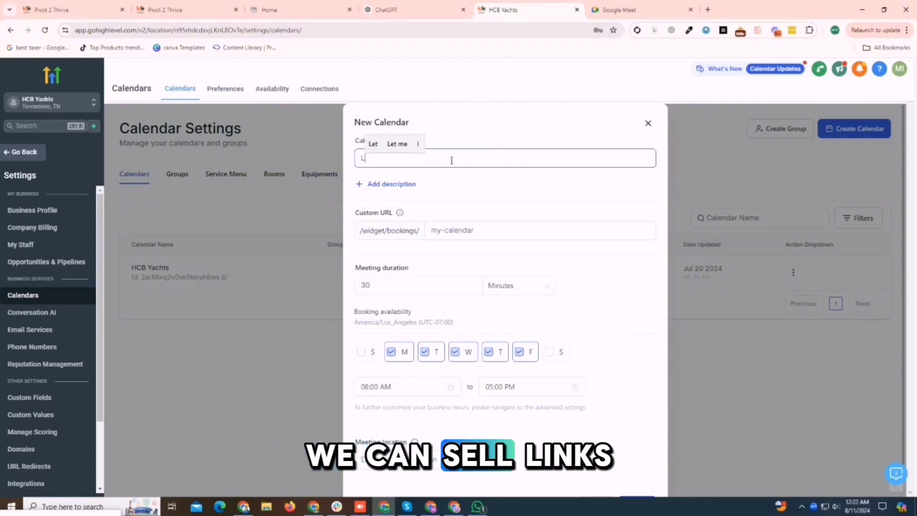
pyautogui.write('ink2aslam C')
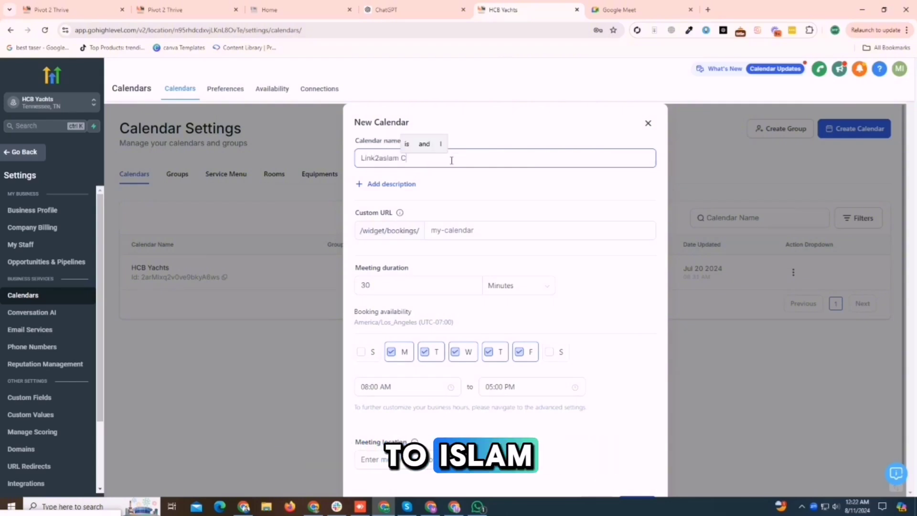
pyautogui.write('alend')
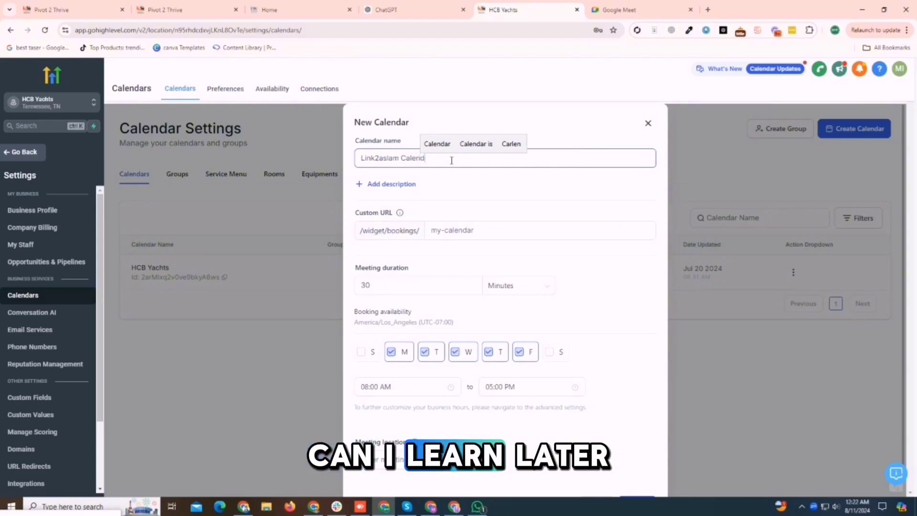
pyautogui.write('ar F')
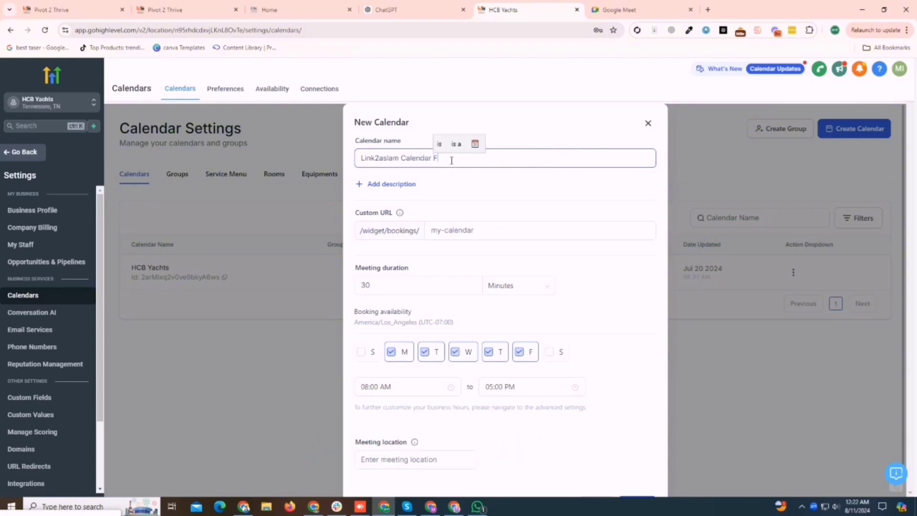
pyautogui.write('or booking')
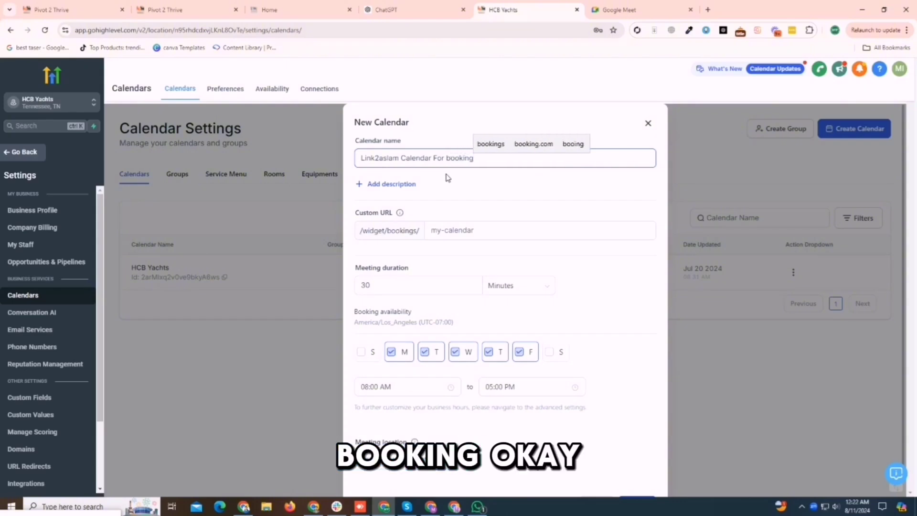
# Add a description to the new calendar, reusing its name "Link2aslam Calendar For booking" as the text.
pyautogui.click(392, 184)
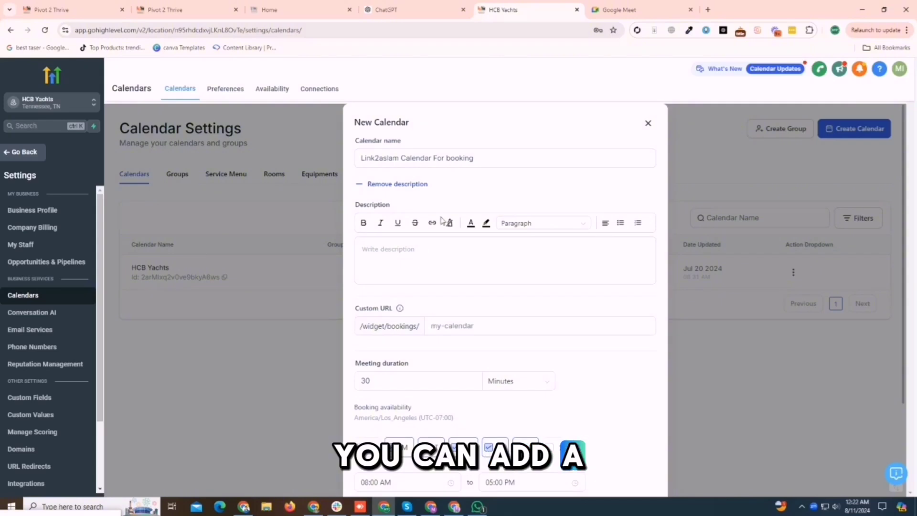
pyautogui.moveTo(487, 161); pyautogui.dragTo(296, 145)
pyautogui.hotkey('ctrl', 'c')
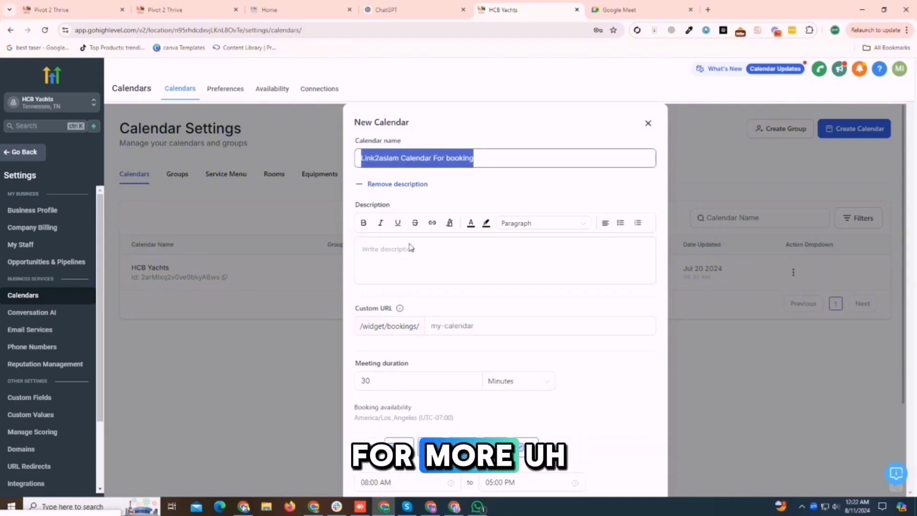
pyautogui.click(410, 263)
pyautogui.hotkey('ctrl', 'v')
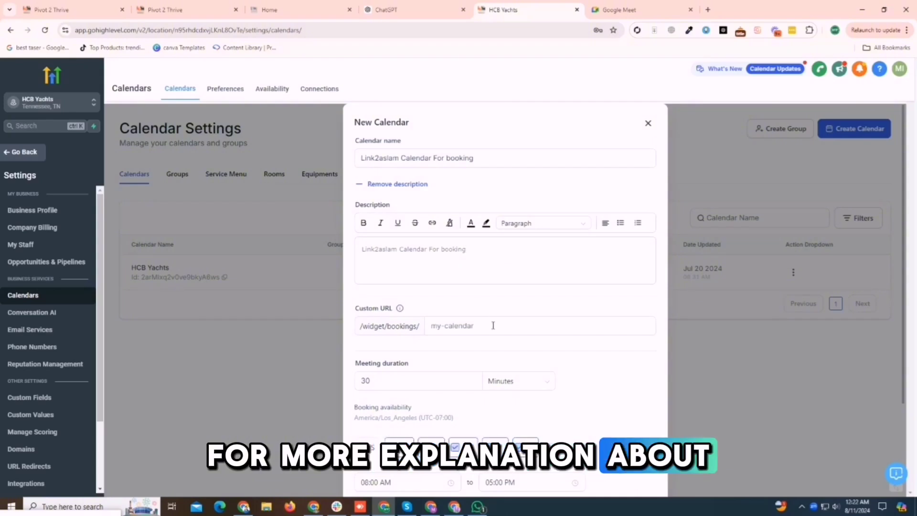
# Set the calendar's custom booking URL to "link2aslam", reusing the copied group name without its "group" ending.
pyautogui.click(440, 323)
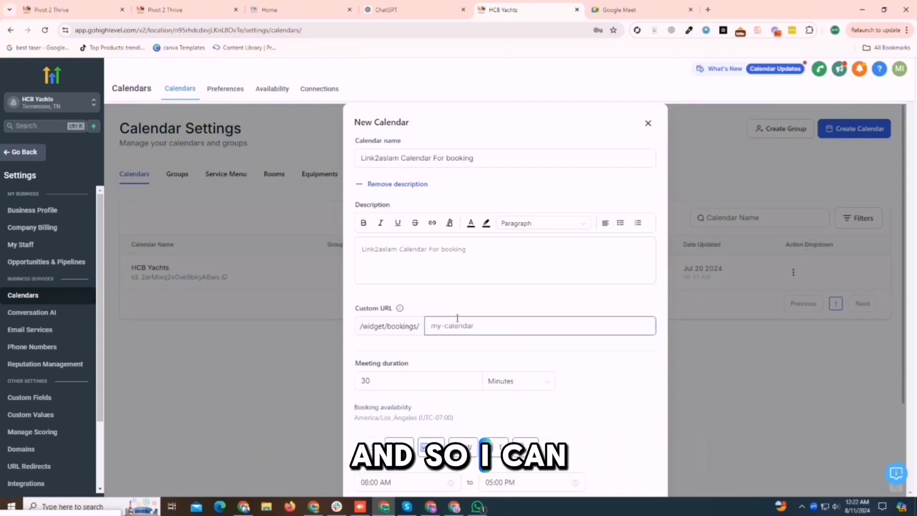
pyautogui.press('super+v')
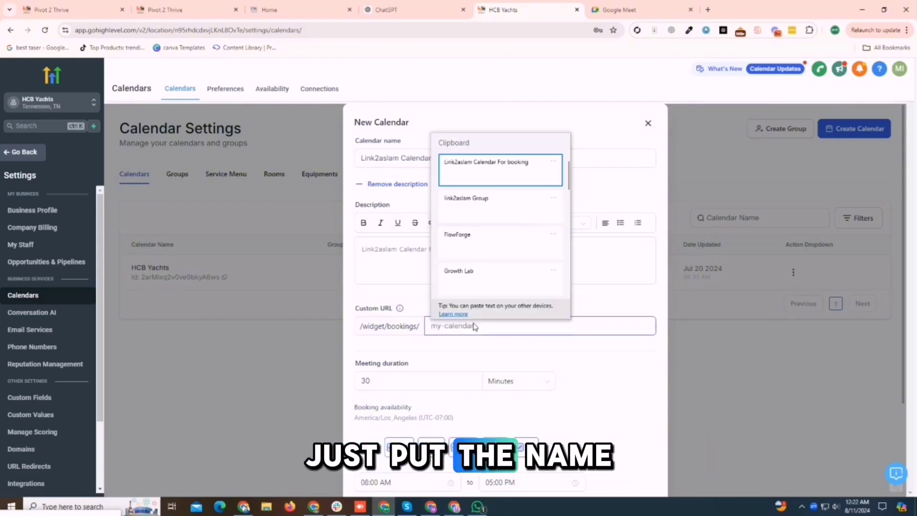
pyautogui.click(475, 208)
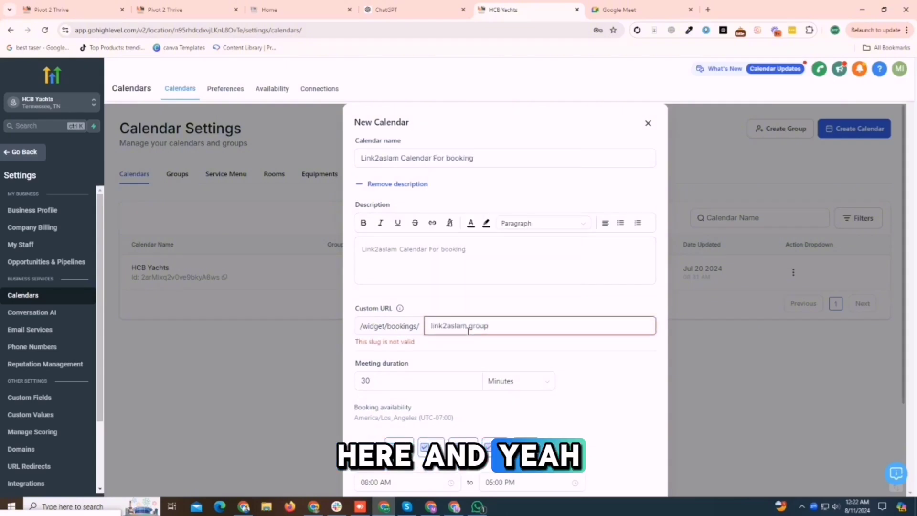
pyautogui.moveTo(468, 326); pyautogui.dragTo(524, 324)
pyautogui.press('BackSpace')
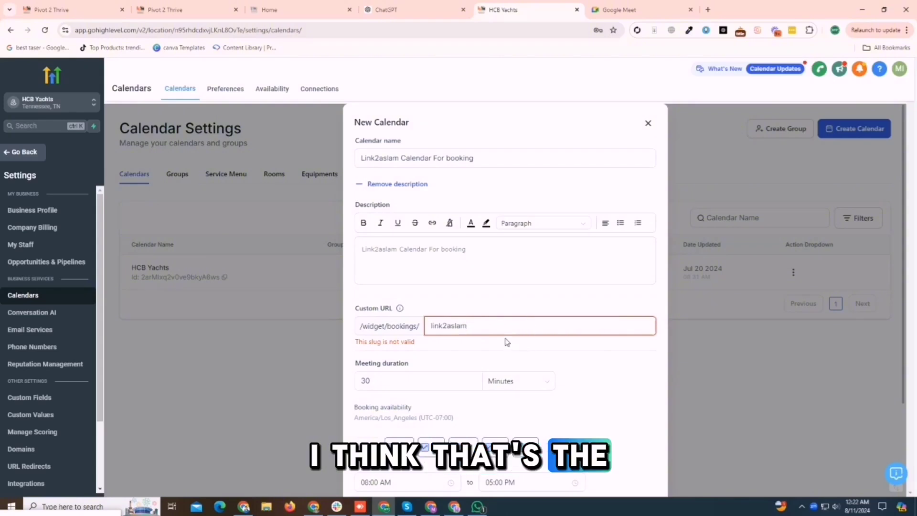
# Review the new calendar's meeting duration, available weekdays, and start and end times for bookings.
pyautogui.click(404, 378)
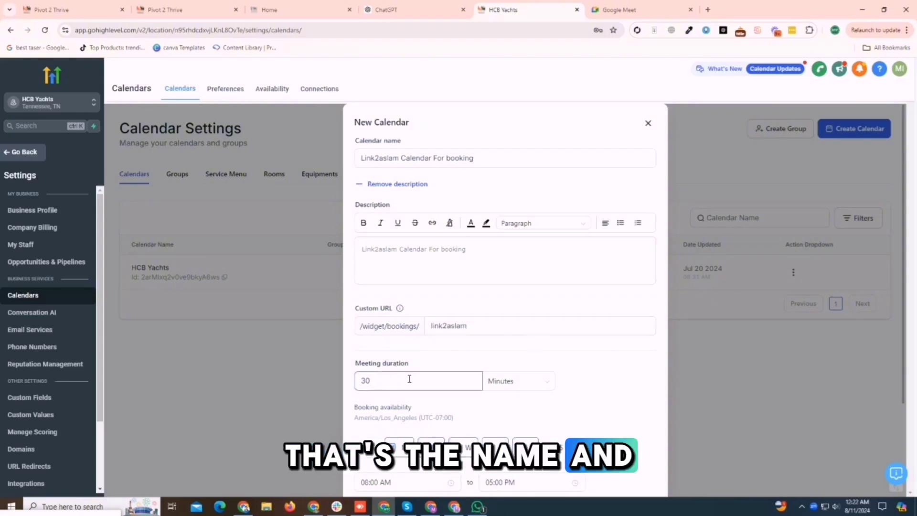
pyautogui.scroll(-3, 608, 308)
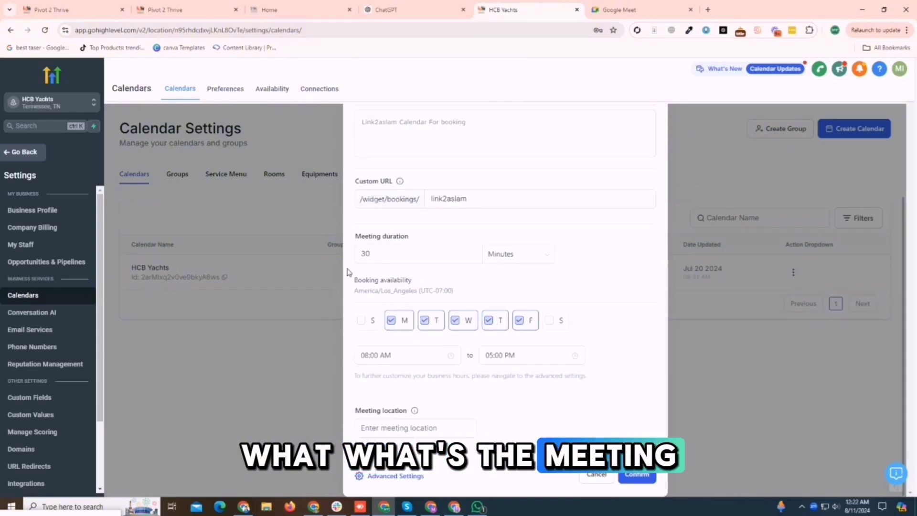
pyautogui.moveTo(399, 251); pyautogui.dragTo(341, 251)
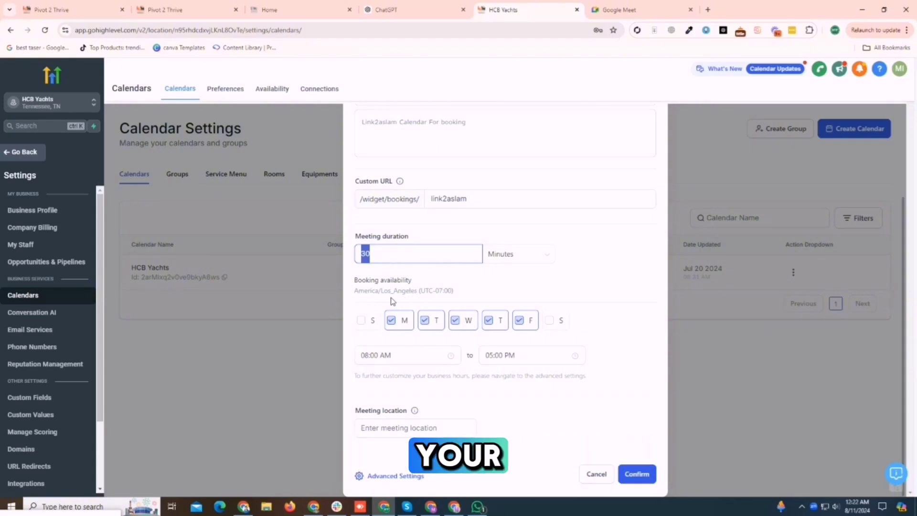
pyautogui.click(382, 354)
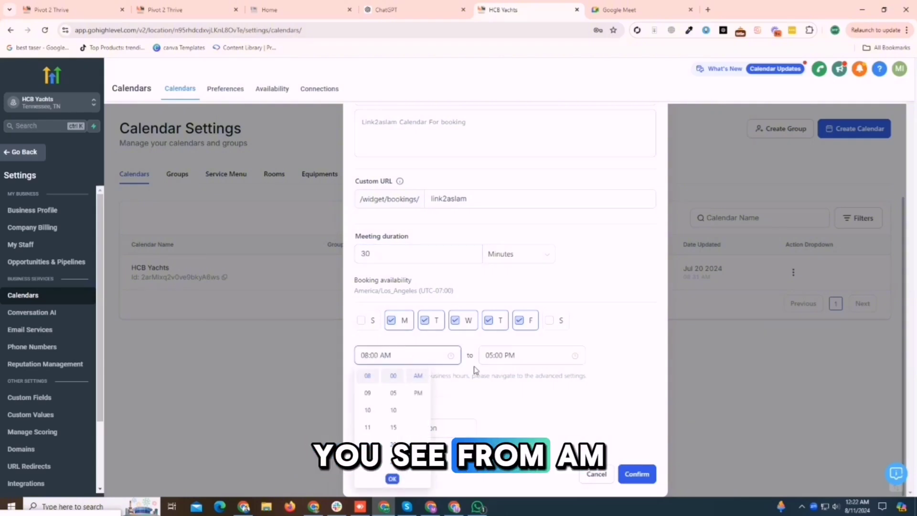
pyautogui.click(503, 356)
pyautogui.click(598, 382)
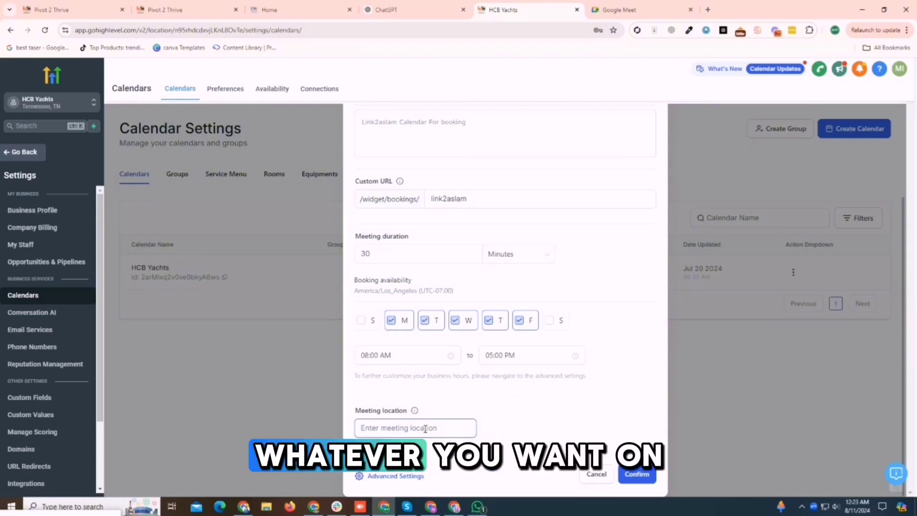
# Open the new calendar's advanced settings and assign the calendar to link2aslam Group.
pyautogui.click(402, 476)
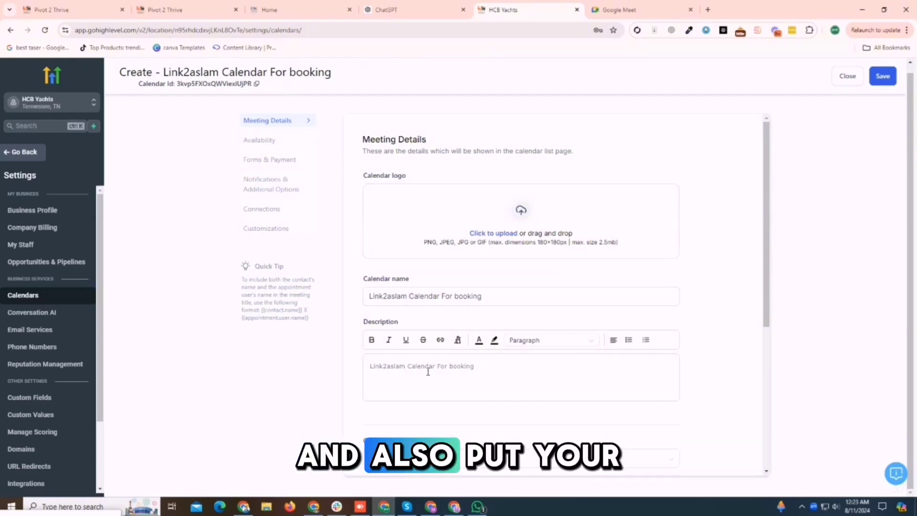
pyautogui.moveTo(767, 287); pyautogui.dragTo(769, 381)
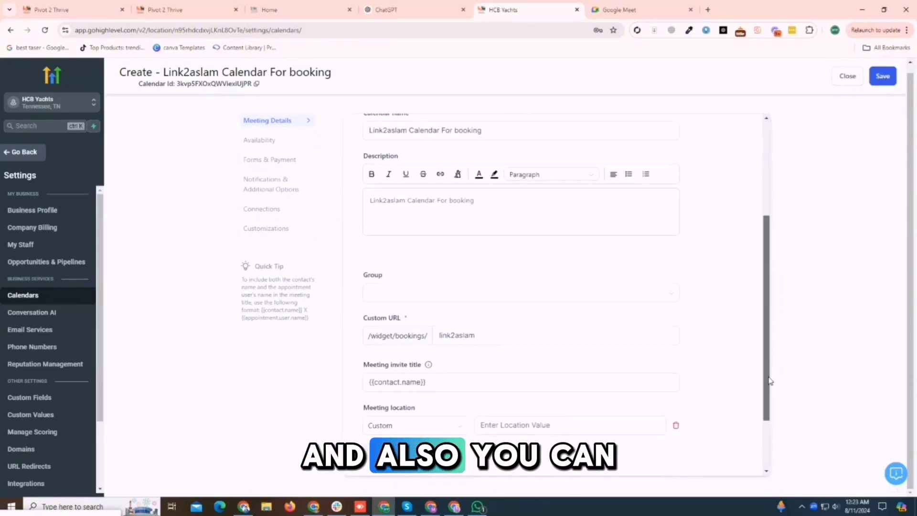
pyautogui.click(526, 298)
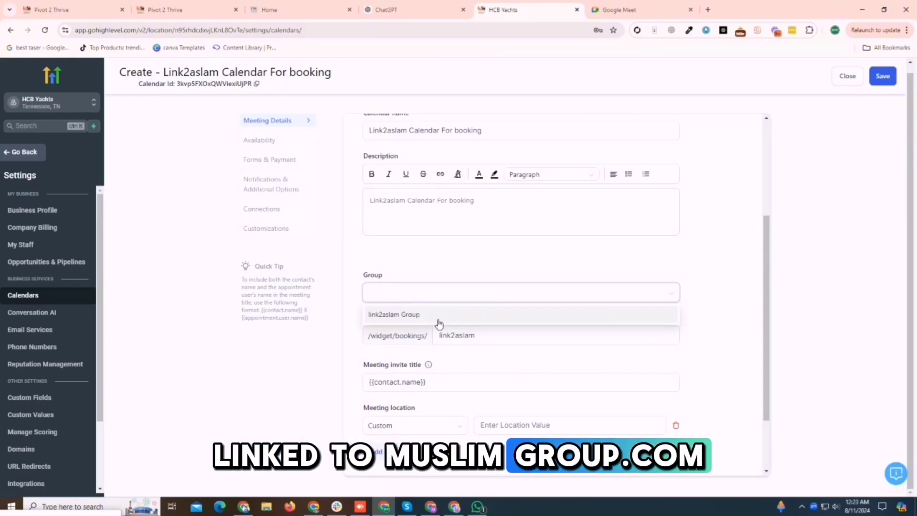
pyautogui.click(436, 319)
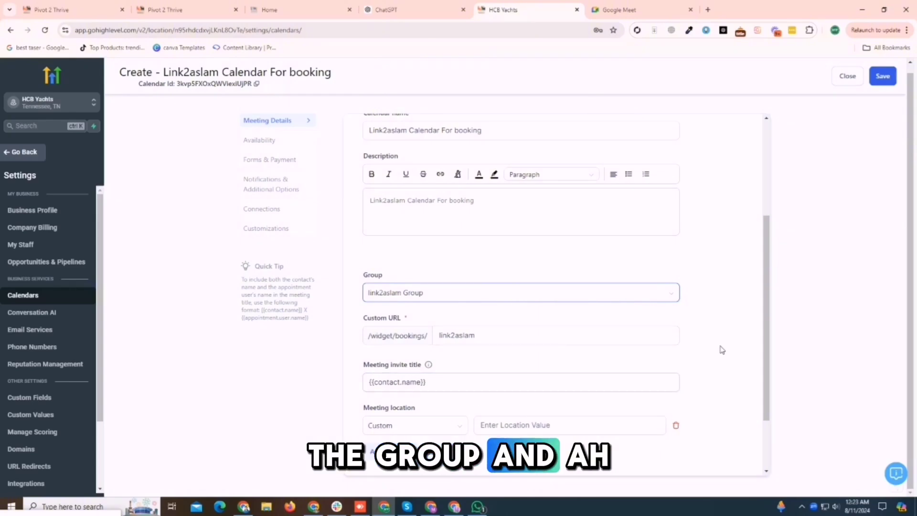
pyautogui.moveTo(769, 330); pyautogui.dragTo(770, 378)
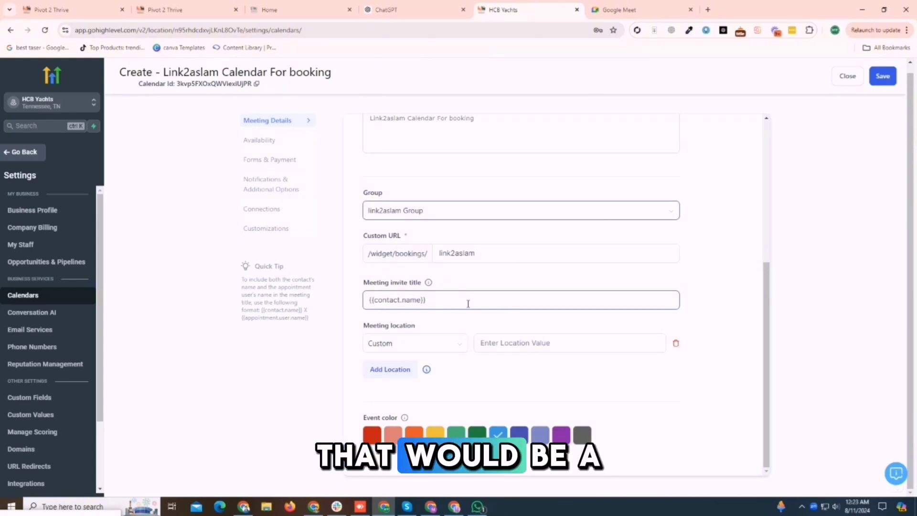
pyautogui.click(427, 354)
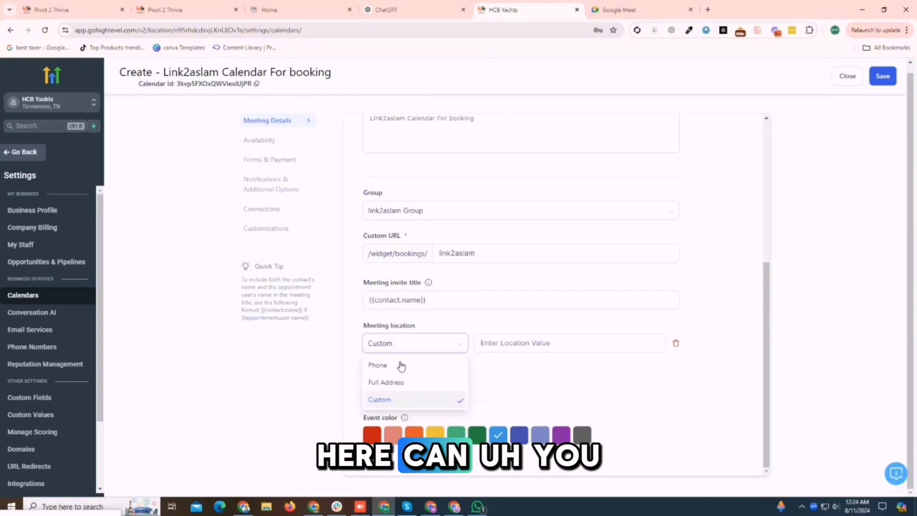
pyautogui.click(536, 340)
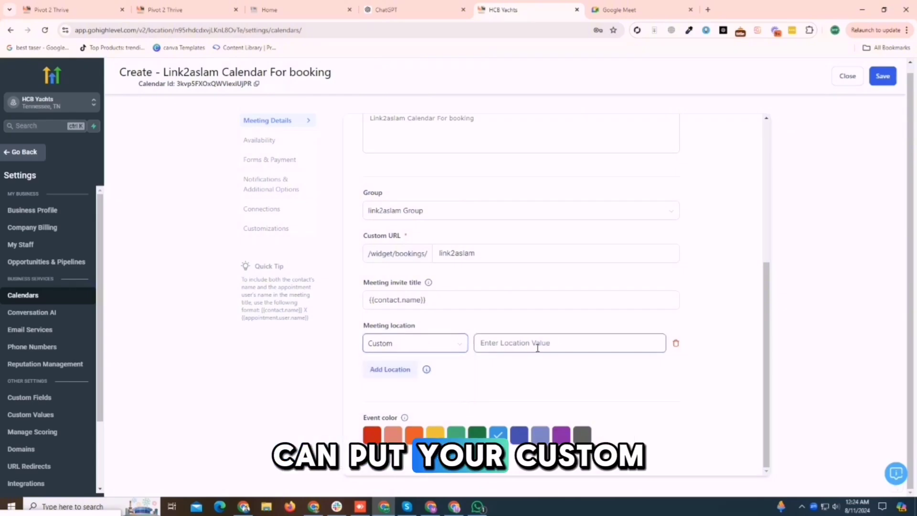
pyautogui.click(407, 374)
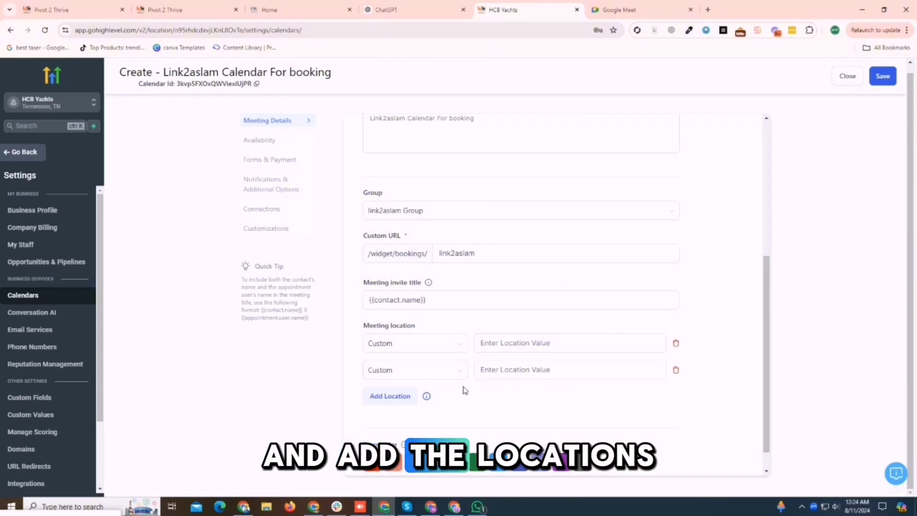
pyautogui.click(537, 371)
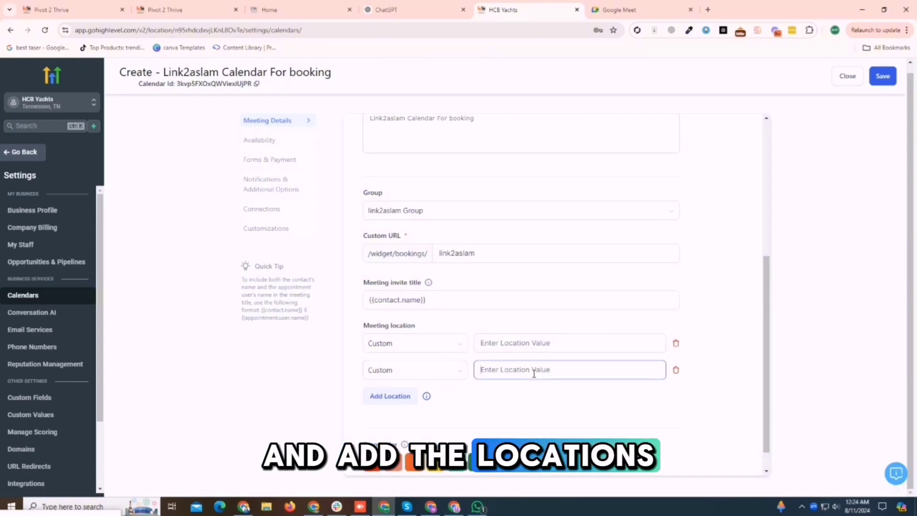
pyautogui.click(675, 372)
# Set the calendar's meeting location type to Phone, using the {{location.phone}} value.
pyautogui.click(426, 347)
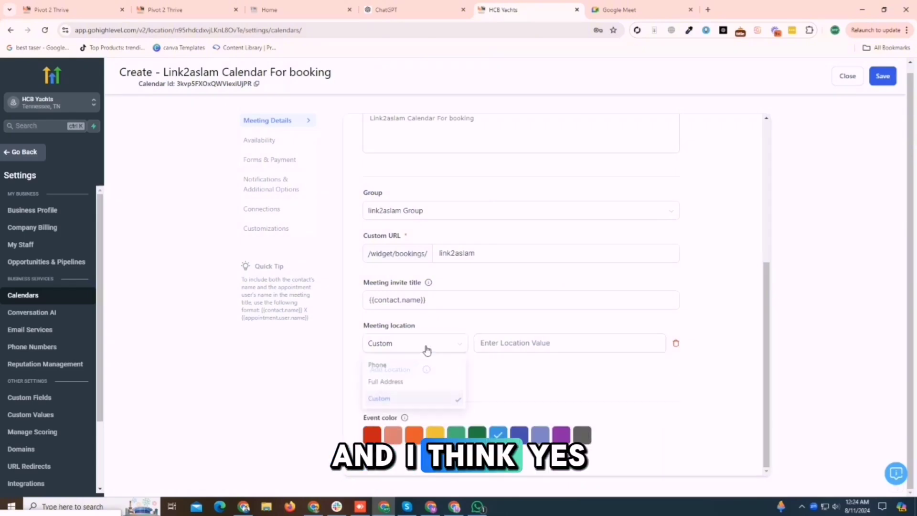
pyautogui.click(401, 384)
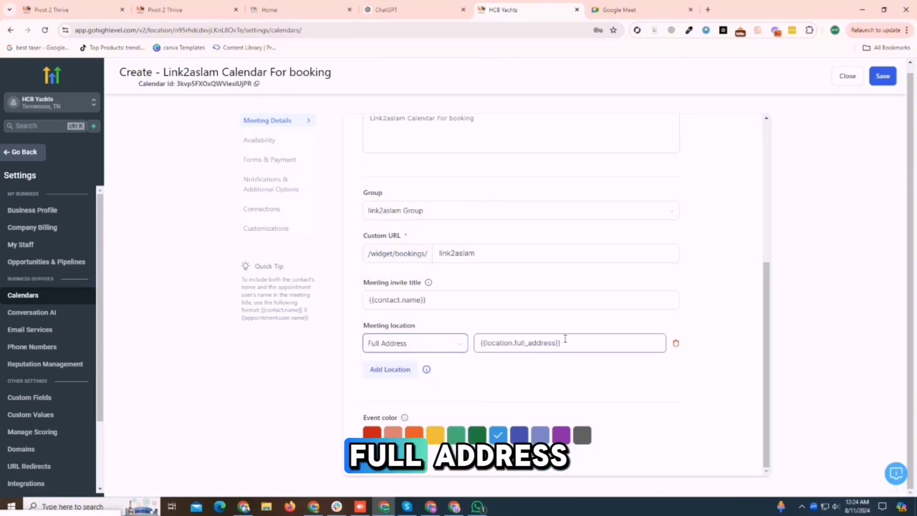
pyautogui.click(430, 344)
pyautogui.click(430, 364)
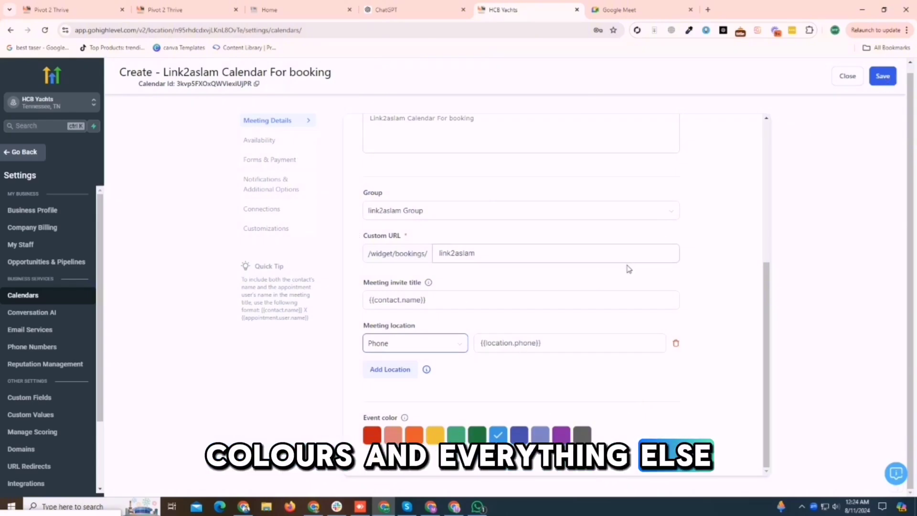
# Set the minimum scheduling notice in the calendar's availability settings to 30 hours.
pyautogui.click(266, 142)
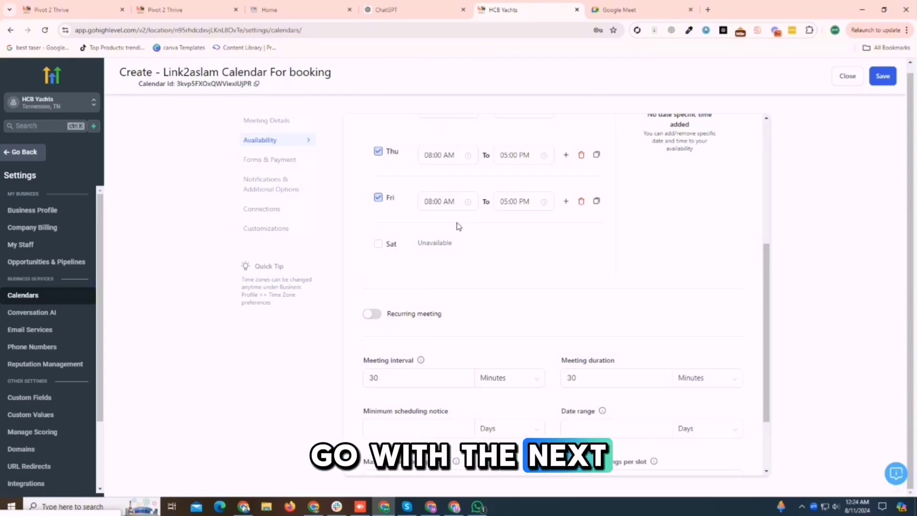
pyautogui.moveTo(763, 273); pyautogui.dragTo(804, 311)
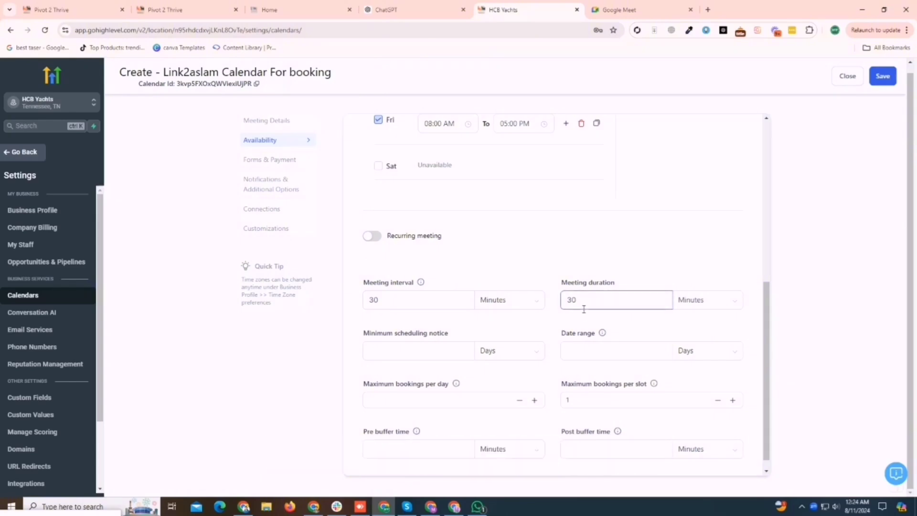
pyautogui.click(415, 348)
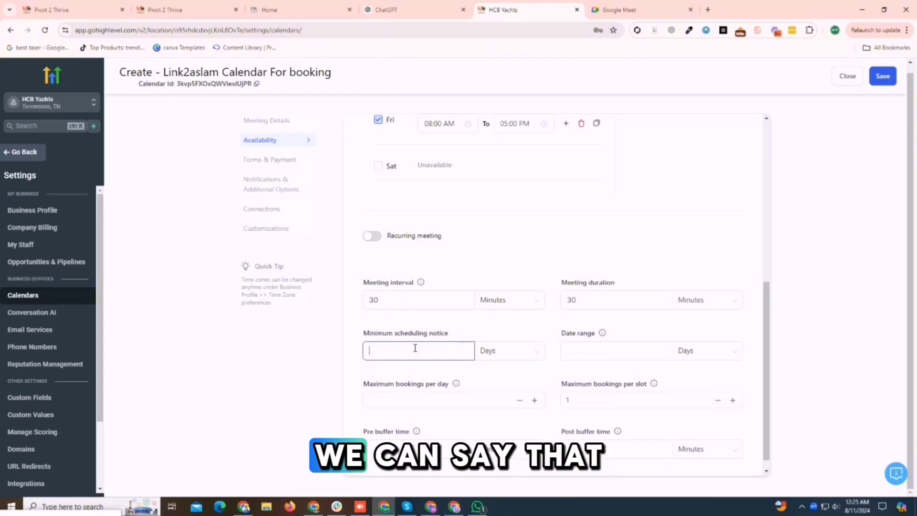
pyautogui.click(528, 356)
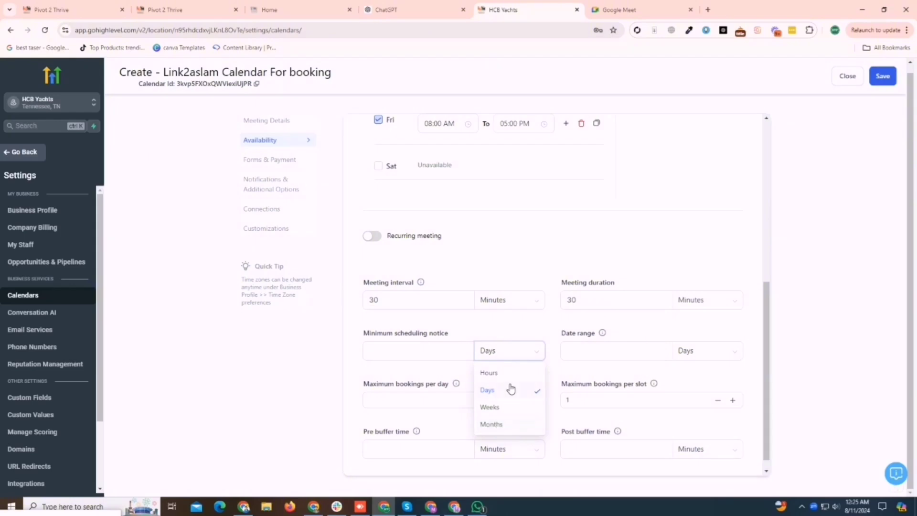
pyautogui.click(420, 352)
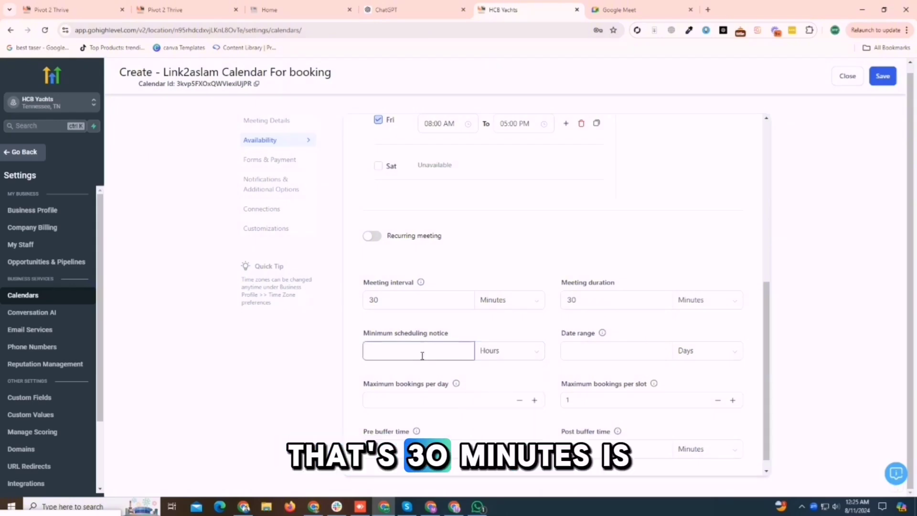
pyautogui.write('30')
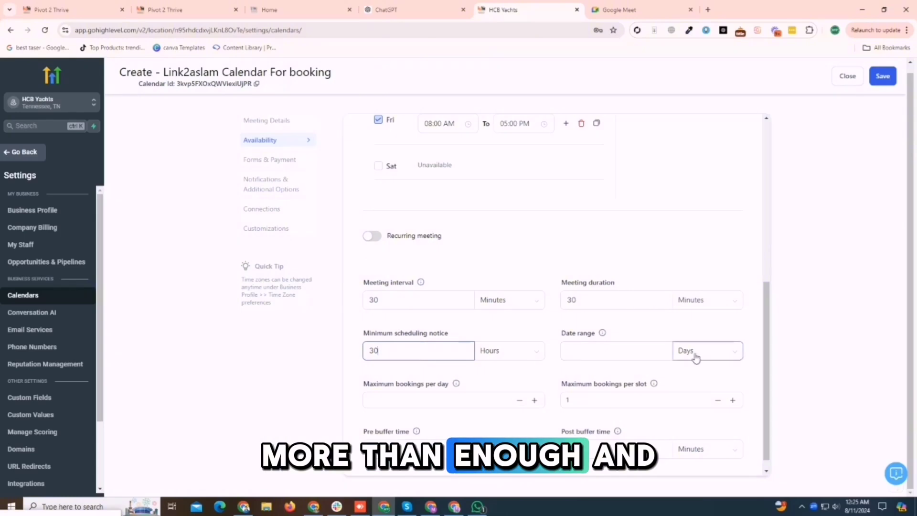
pyautogui.click(617, 357)
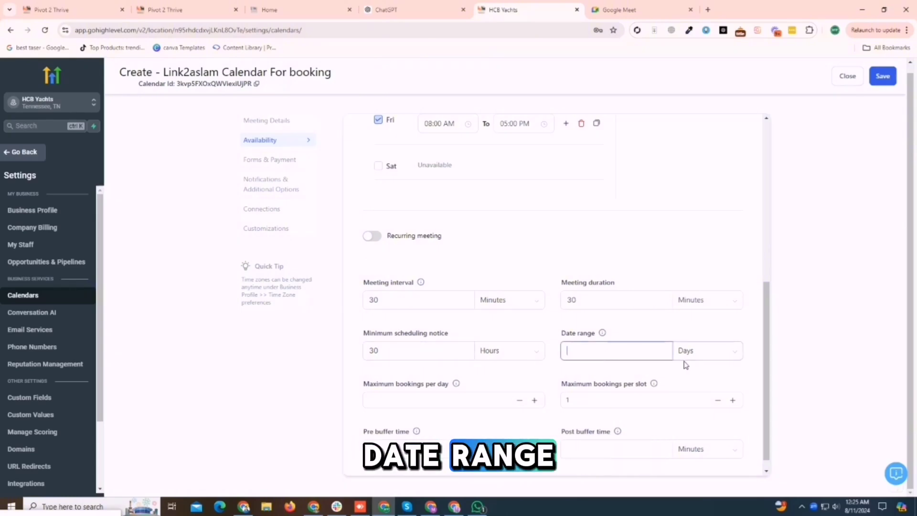
pyautogui.click(452, 406)
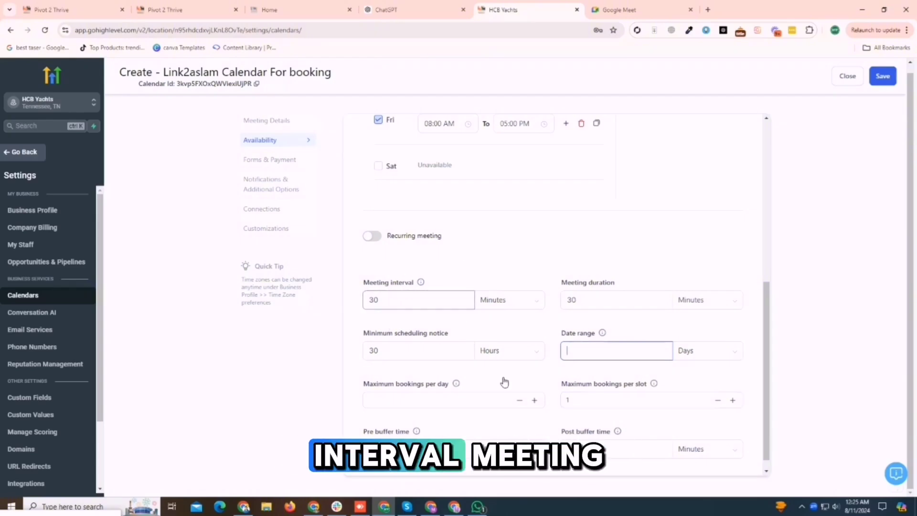
pyautogui.scroll(-1, 650, 433)
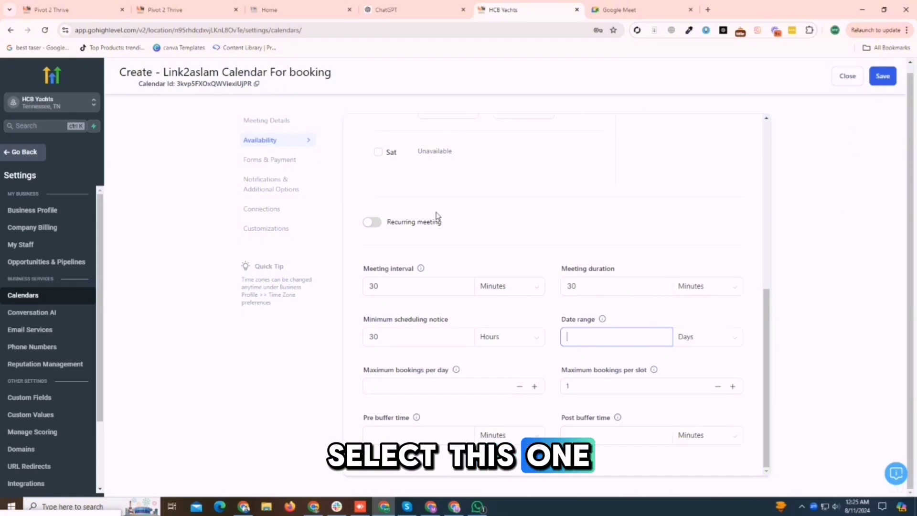
# Examine the Forms & Payment settings, including the available booking forms, widget order, pre-populated fields, and consent text.
pyautogui.click(273, 163)
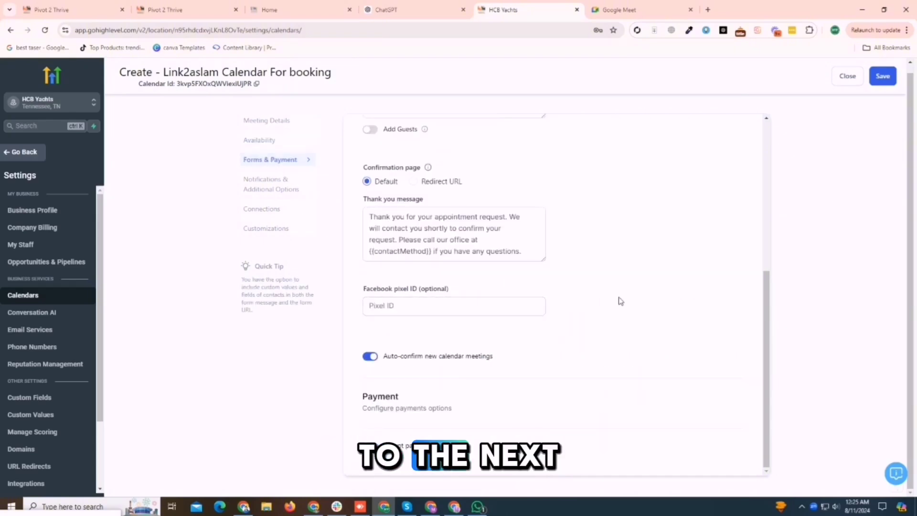
pyautogui.scroll(10, 520, 237)
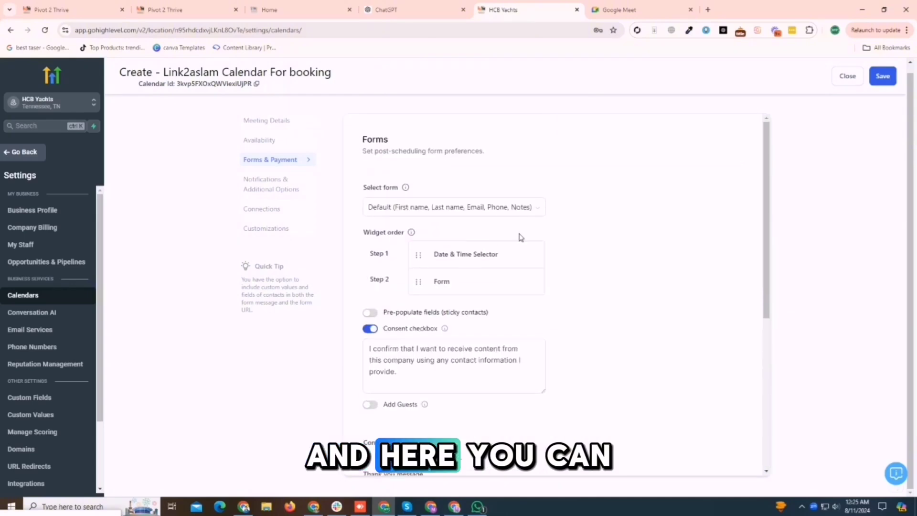
pyautogui.click(417, 207)
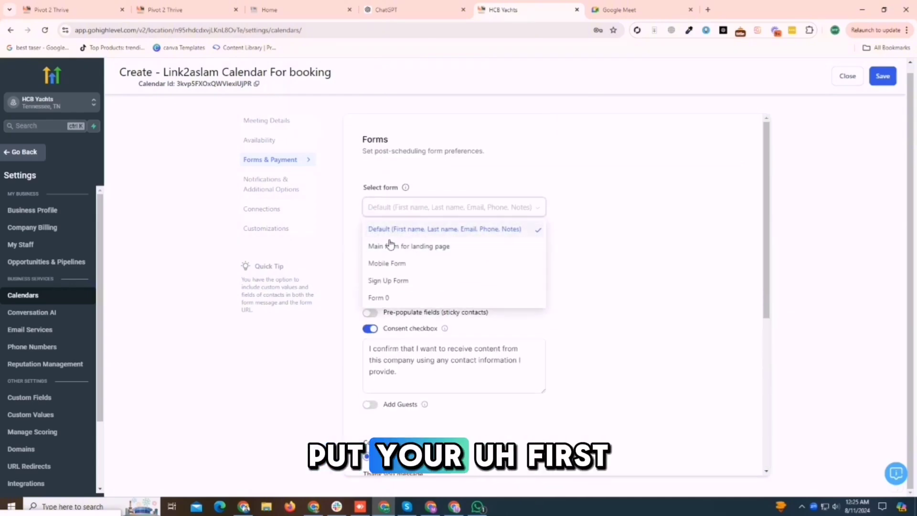
pyautogui.click(606, 243)
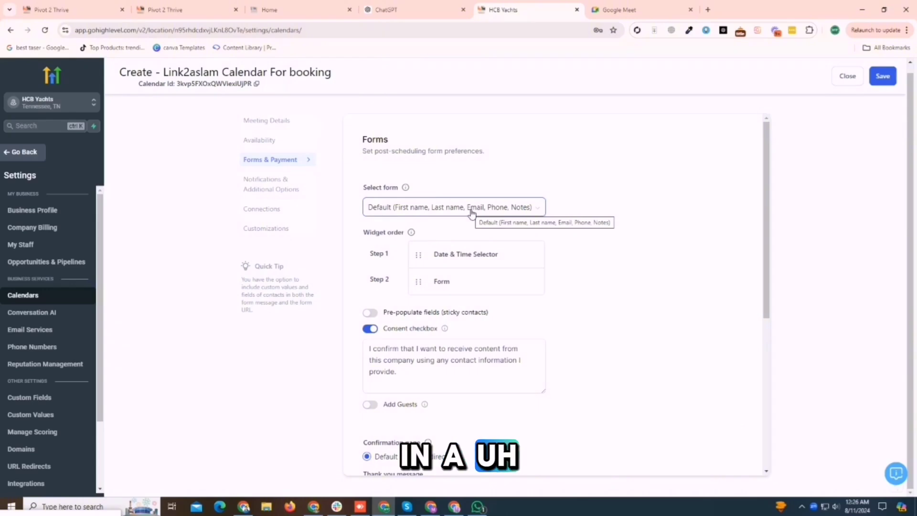
pyautogui.click(444, 210)
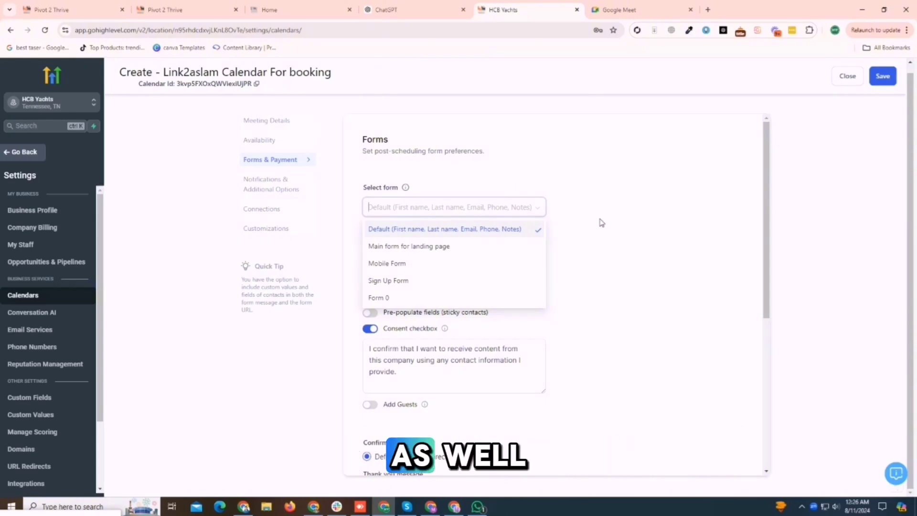
pyautogui.click(570, 229)
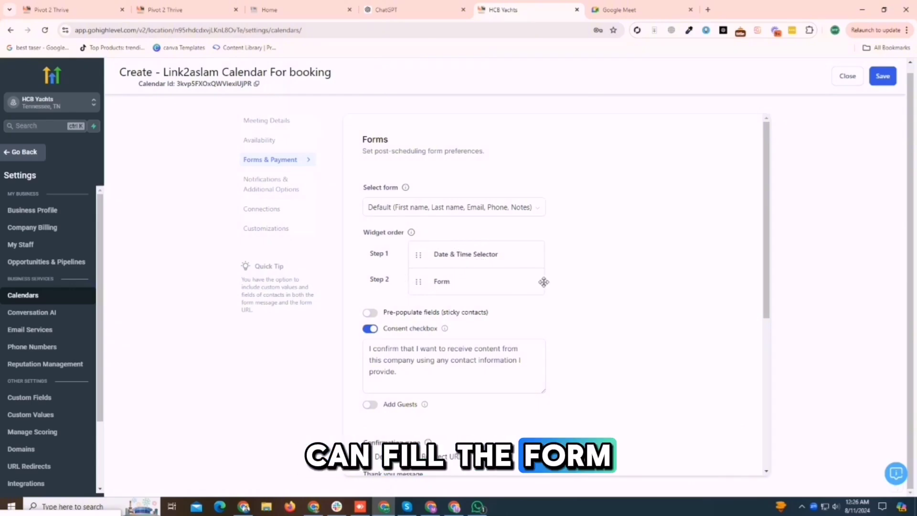
pyautogui.moveTo(631, 311); pyautogui.dragTo(632, 235)
pyautogui.click(654, 294)
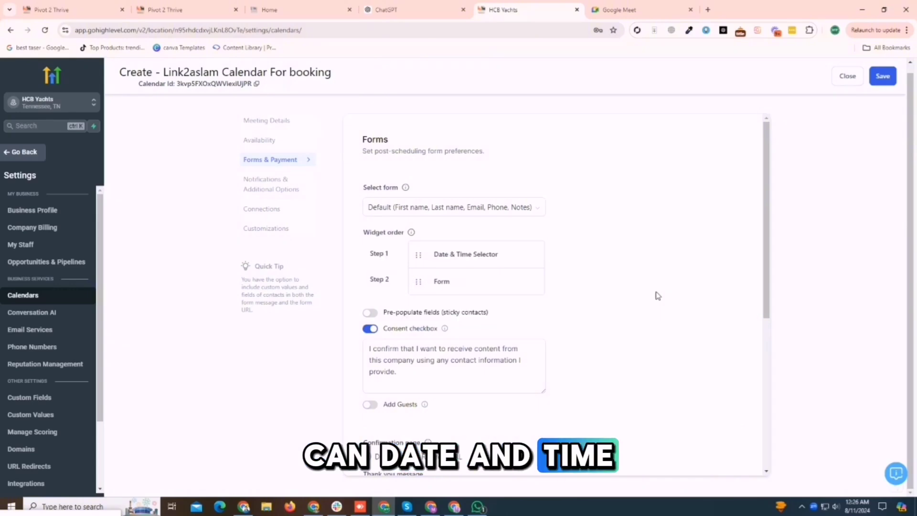
pyautogui.scroll(-3, 606, 286)
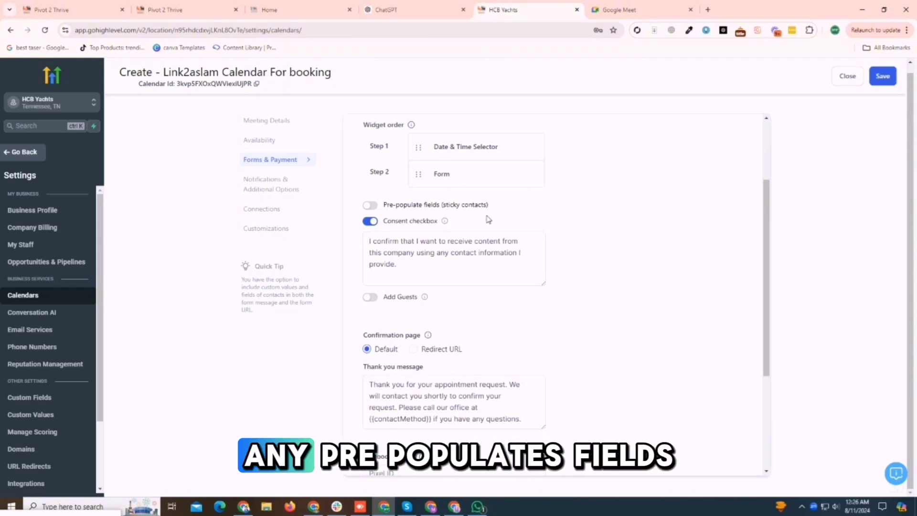
pyautogui.click(511, 241)
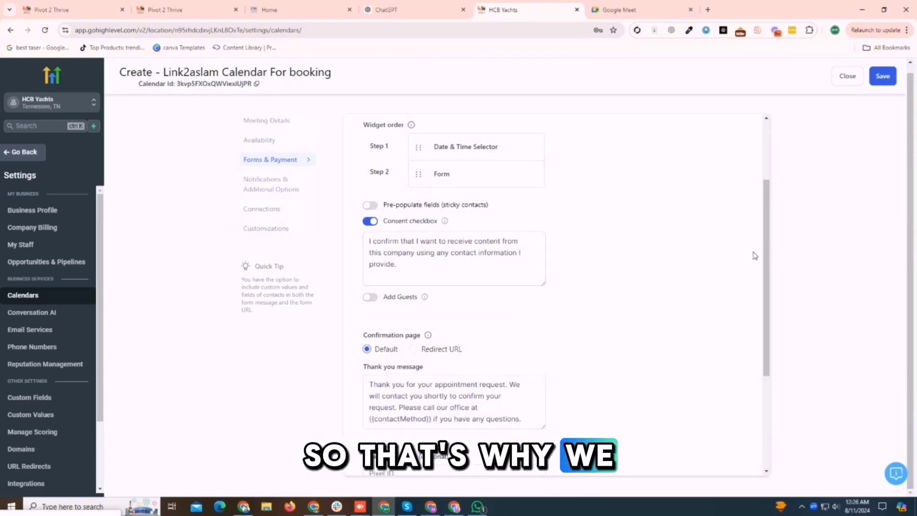
# Turn off the consent checkbox in the Forms & Payment settings and review the confirmation page's thank you message.
pyautogui.moveTo(768, 235); pyautogui.dragTo(778, 274)
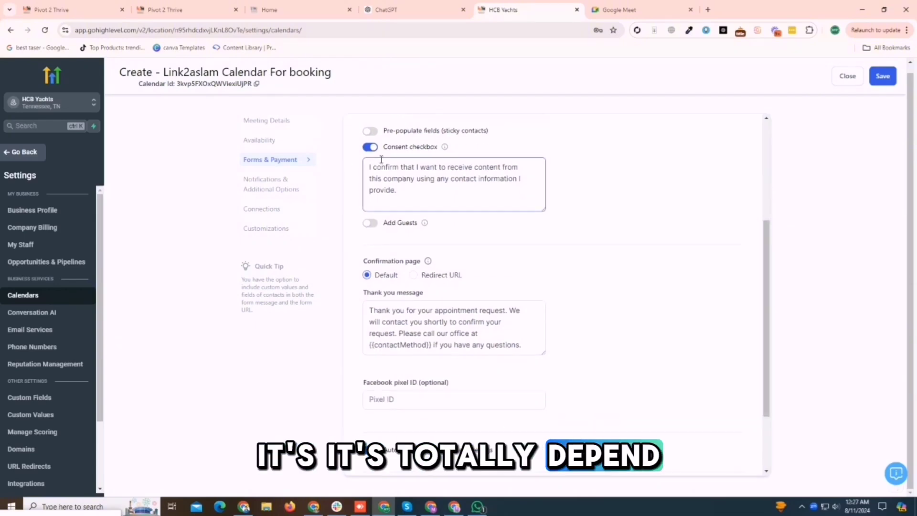
pyautogui.click(370, 146)
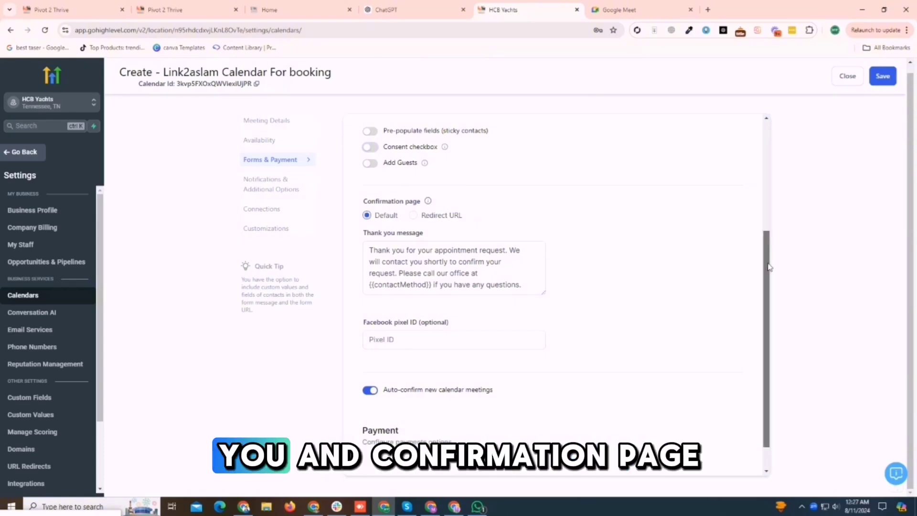
pyautogui.moveTo(767, 264); pyautogui.dragTo(771, 287)
pyautogui.click(499, 245)
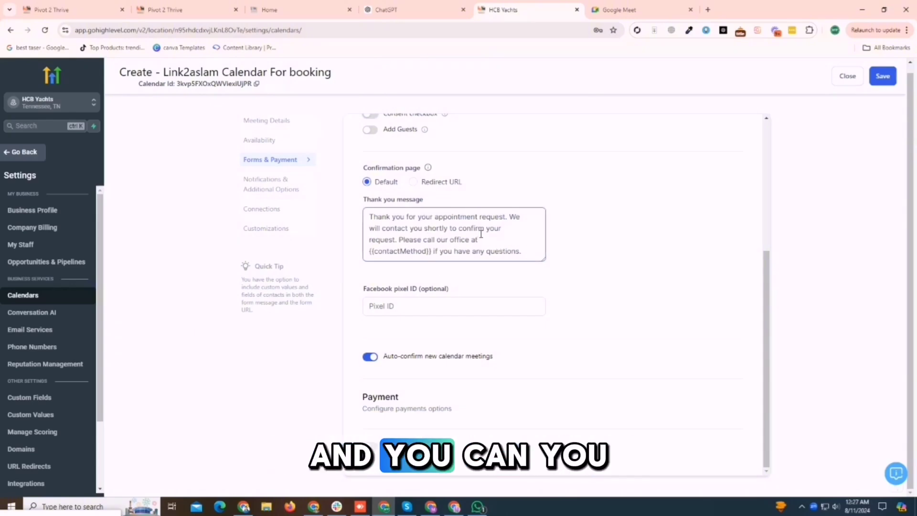
pyautogui.moveTo(479, 231); pyautogui.dragTo(402, 218)
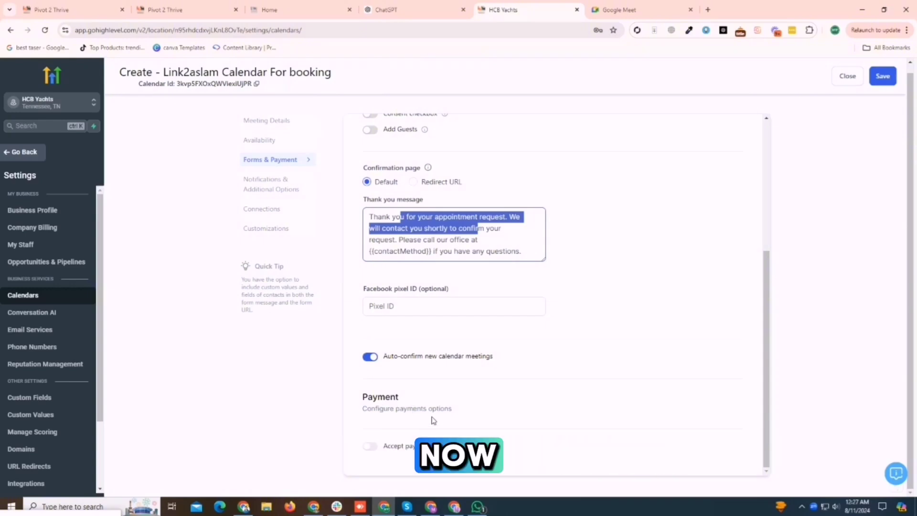
# Set the Acknowledgement email notification to go to the Contact and allow Google calendar to send invitation or update emails to attendees.
pyautogui.click(263, 183)
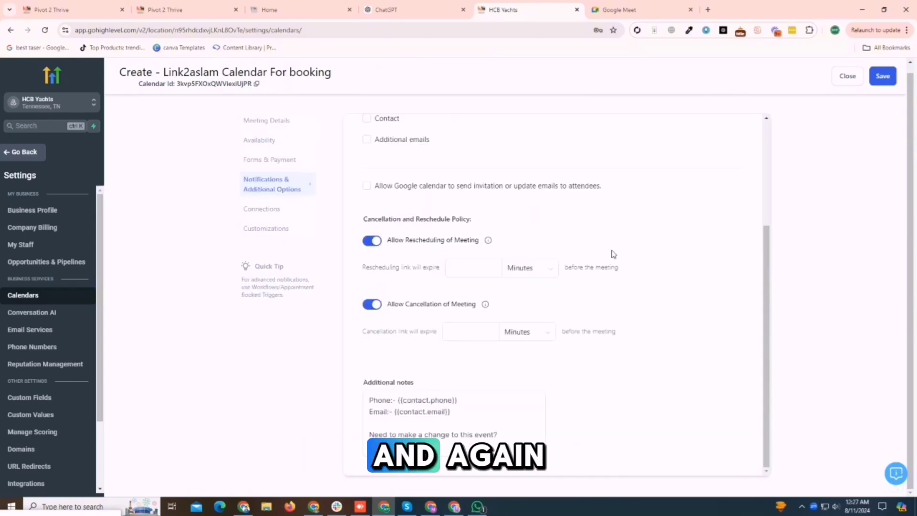
pyautogui.scroll(4, 757, 293)
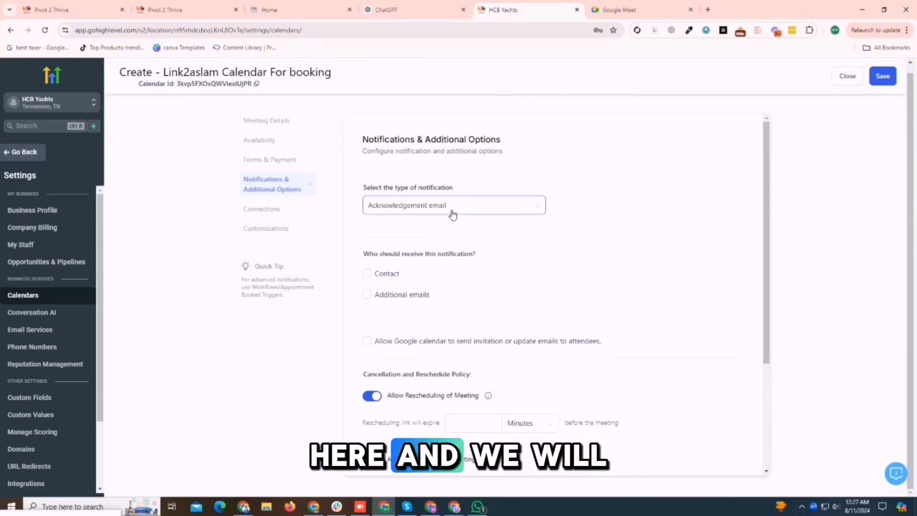
pyautogui.click(490, 214)
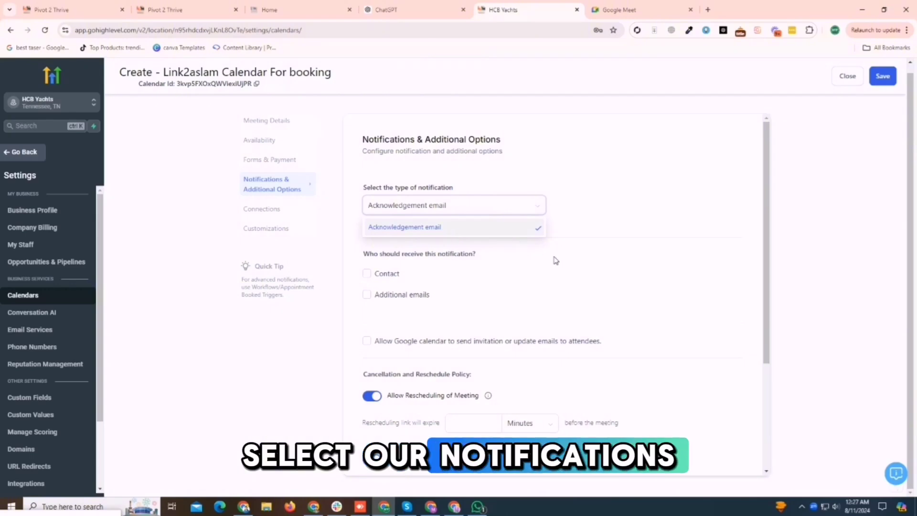
pyautogui.click(509, 229)
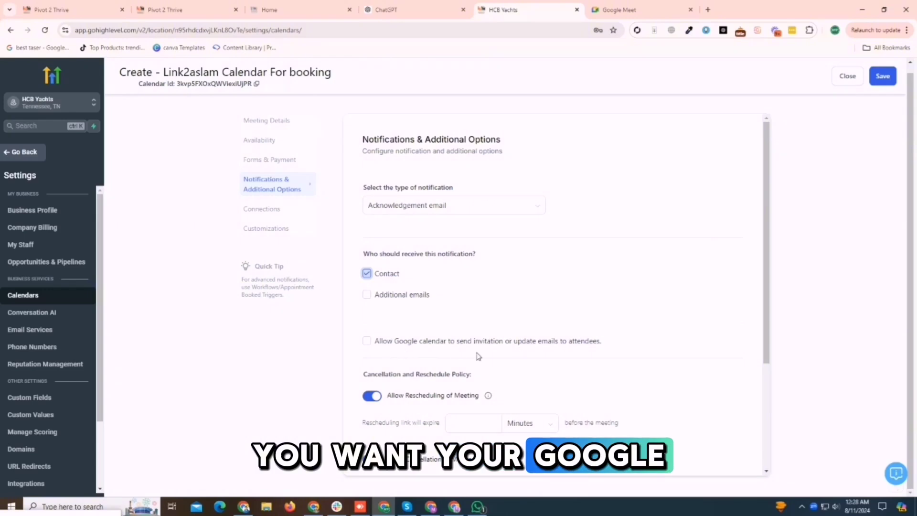
pyautogui.click(371, 343)
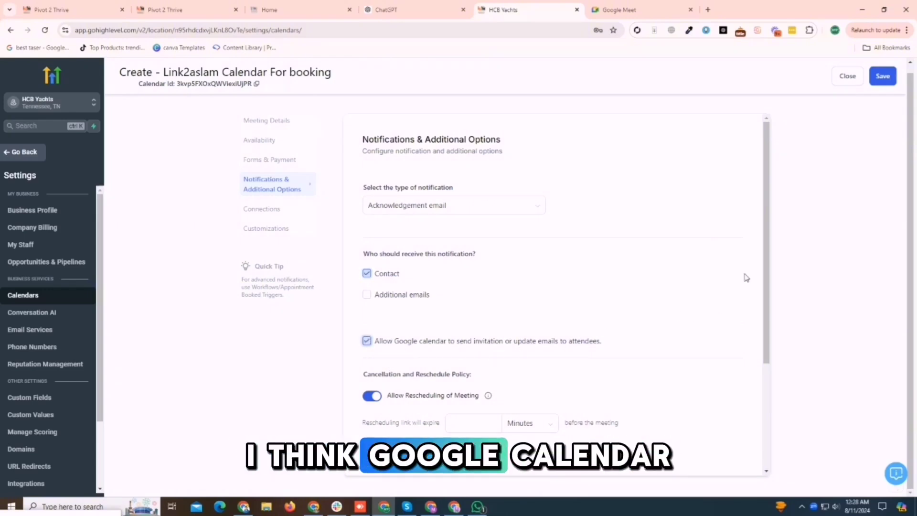
# Set the rescheduling link to expire 12 hours before the meeting.
pyautogui.moveTo(765, 272); pyautogui.dragTo(764, 364)
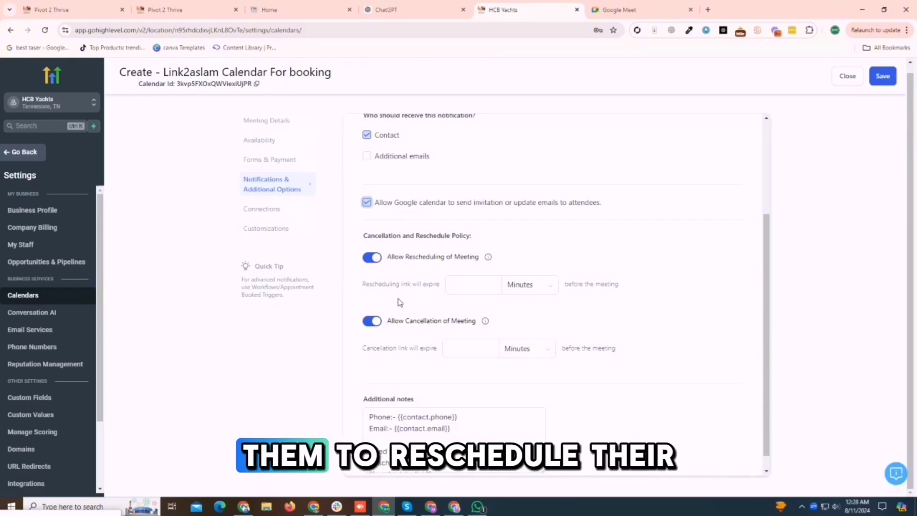
pyautogui.click(471, 284)
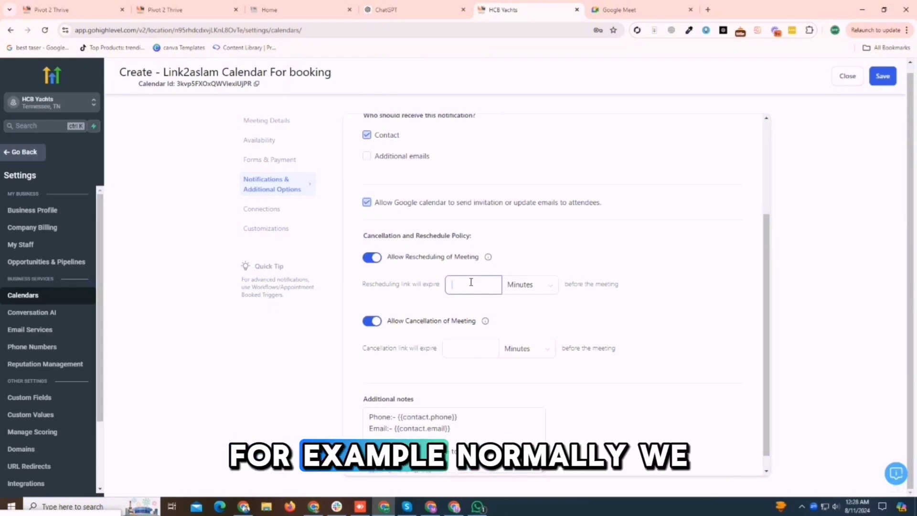
pyautogui.click(522, 286)
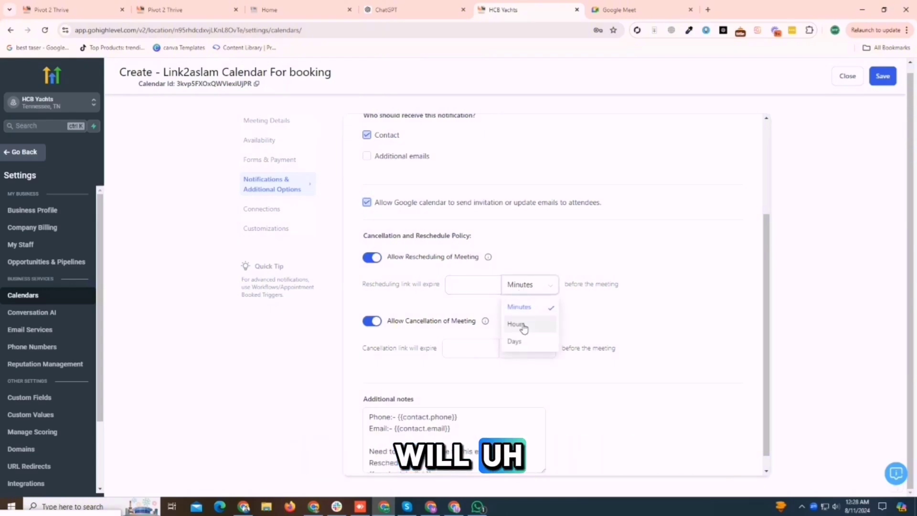
pyautogui.click(523, 328)
pyautogui.click(470, 284)
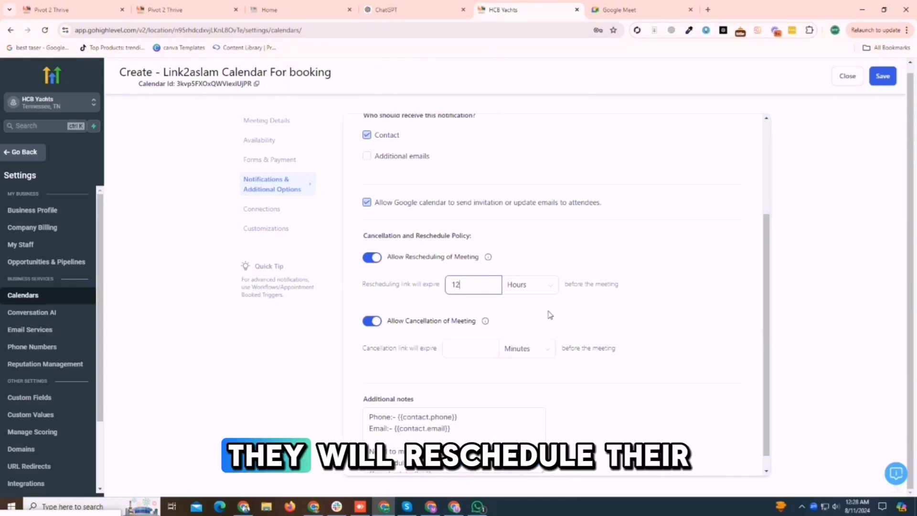
# Set the cancellation link to expire 30 minutes before the meeting and review the additional notes.
pyautogui.click(460, 345)
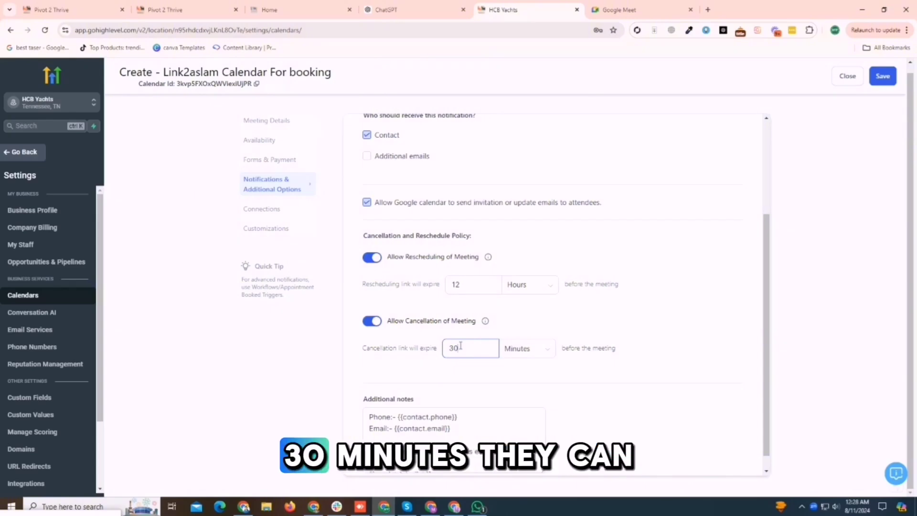
pyautogui.moveTo(461, 345); pyautogui.dragTo(426, 345)
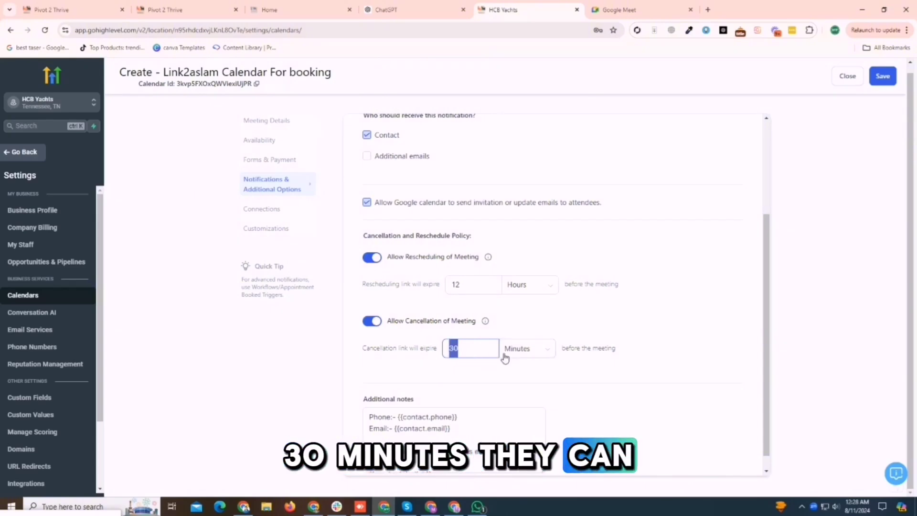
pyautogui.scroll(-1, 769, 301)
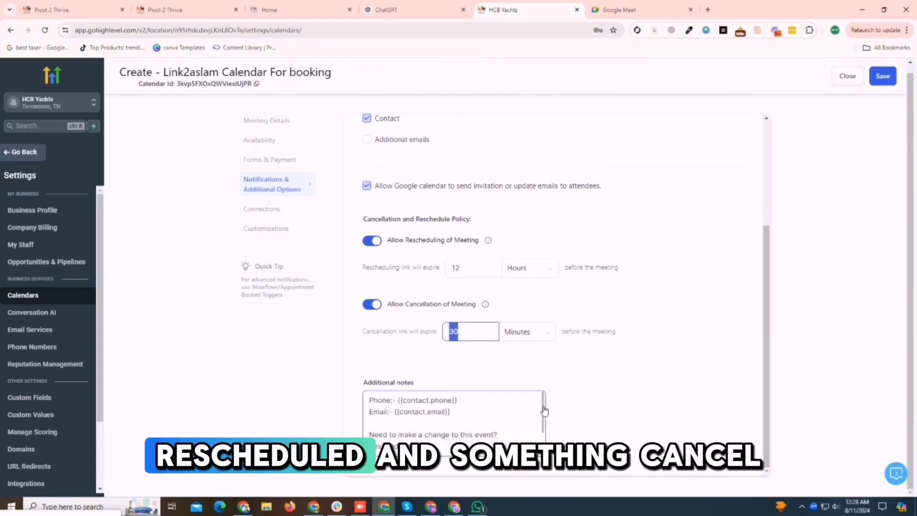
pyautogui.moveTo(543, 405); pyautogui.dragTo(545, 434)
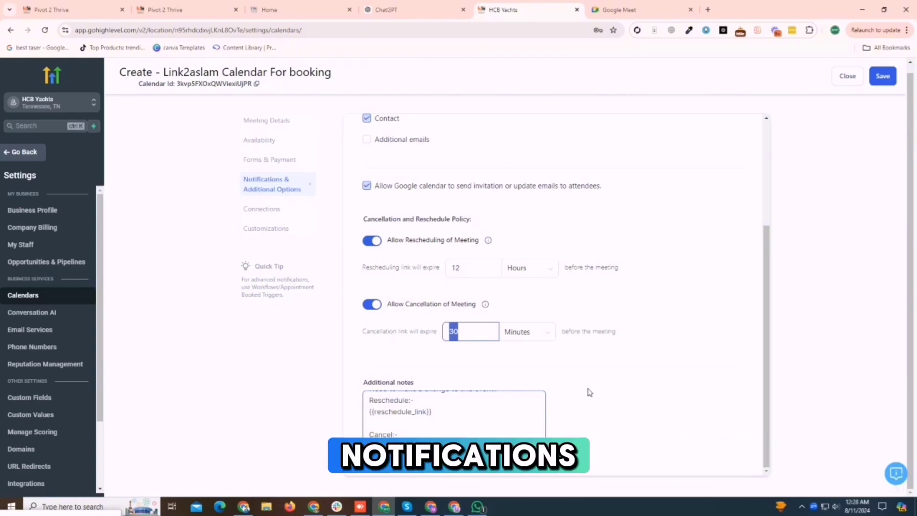
# Check the Connections settings for an external calendar to link, look at the available account integrations, and return to the calendar setup.
pyautogui.click(279, 212)
pyautogui.click(401, 207)
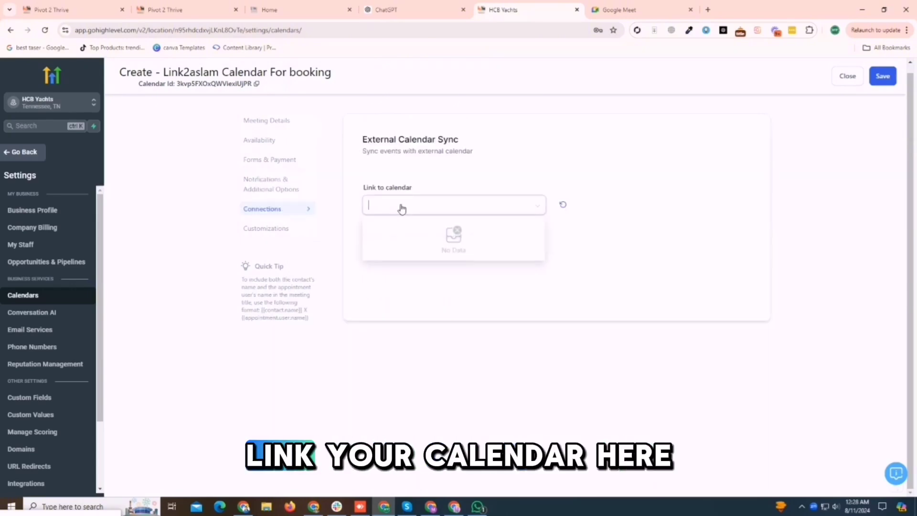
pyautogui.click(665, 242)
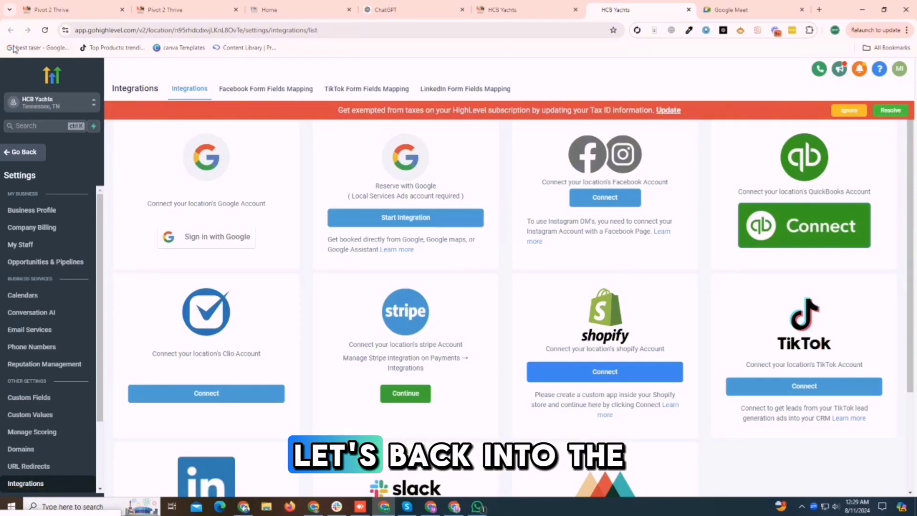
pyautogui.click(521, 9)
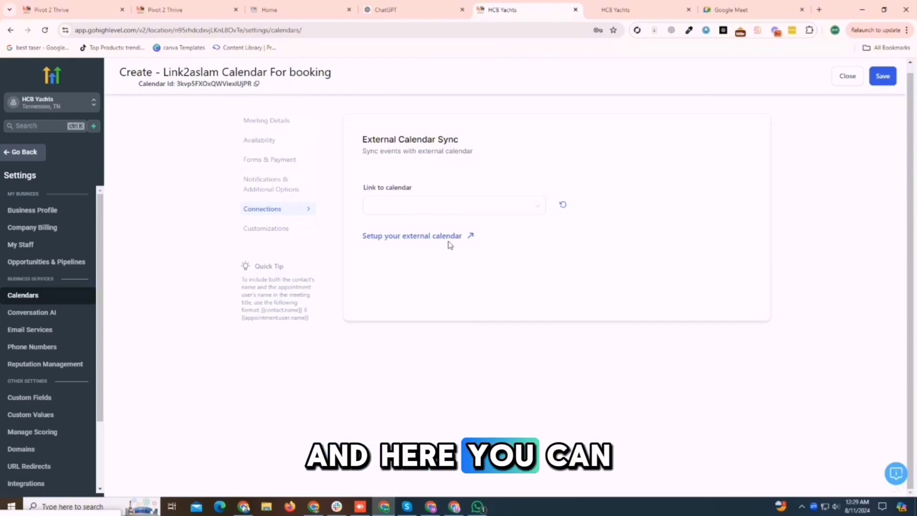
# Review the widget style, colors, and button text in the calendar's Customizations, then save the calendar.
pyautogui.click(286, 231)
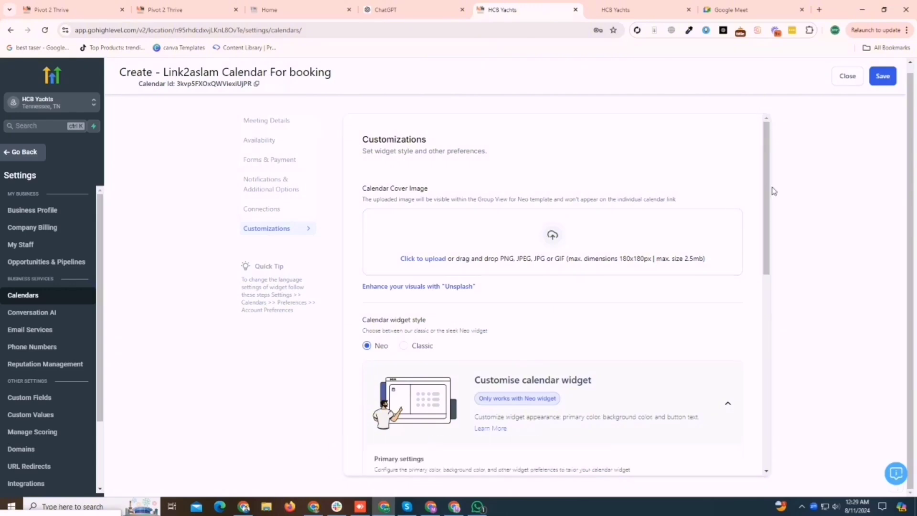
pyautogui.moveTo(767, 191); pyautogui.dragTo(765, 210)
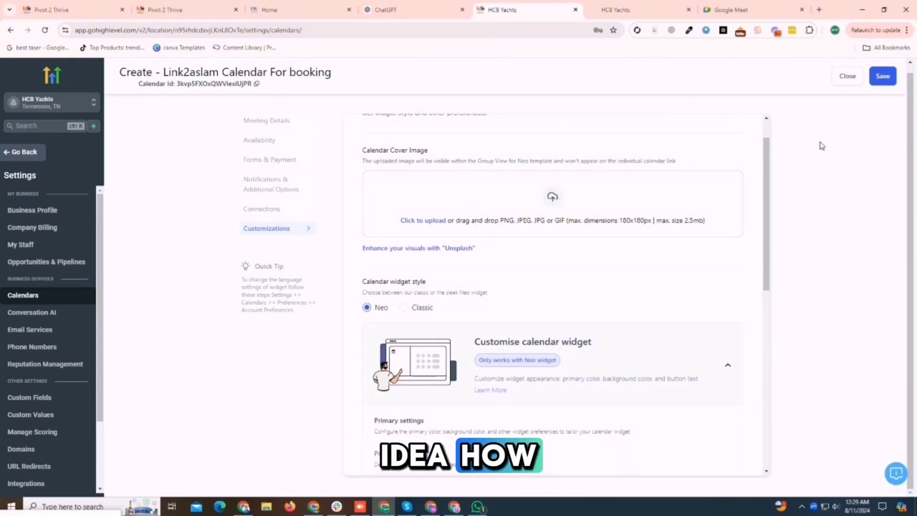
pyautogui.moveTo(768, 182); pyautogui.dragTo(774, 239)
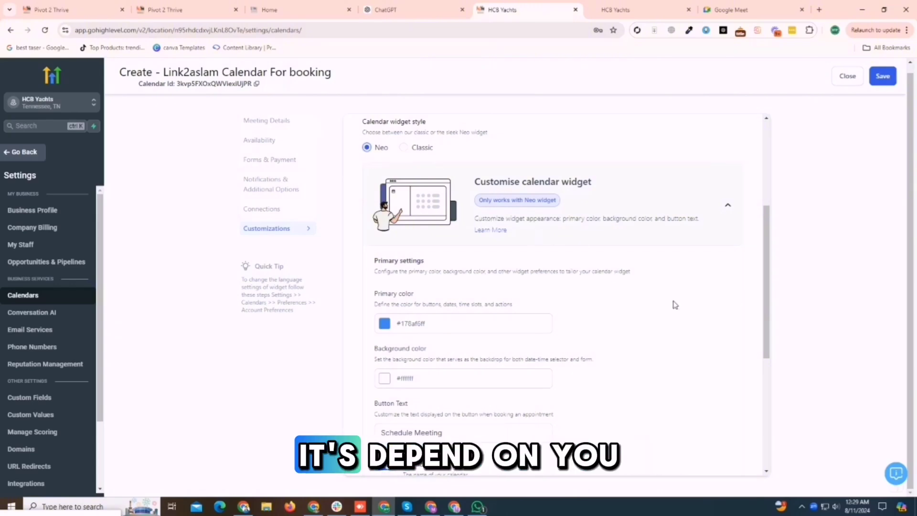
pyautogui.moveTo(767, 301); pyautogui.dragTo(767, 352)
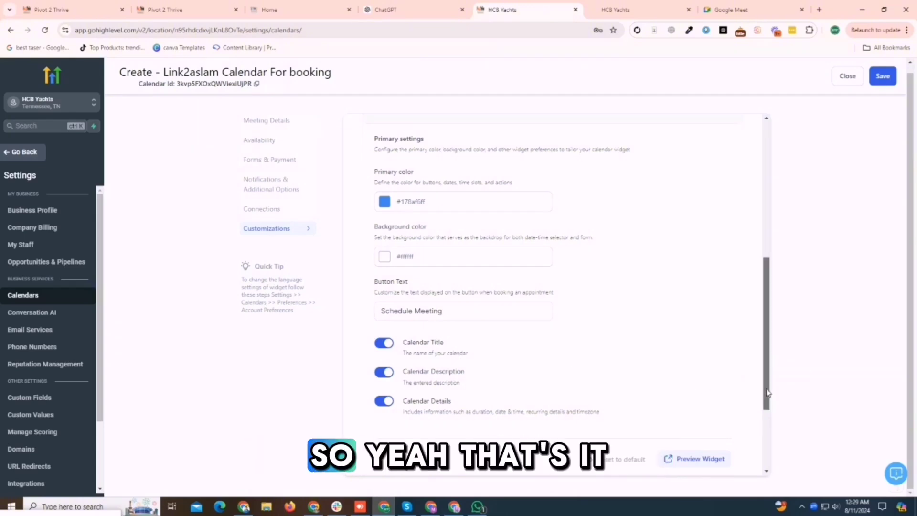
pyautogui.moveTo(767, 393); pyautogui.dragTo(768, 266)
pyautogui.click(885, 77)
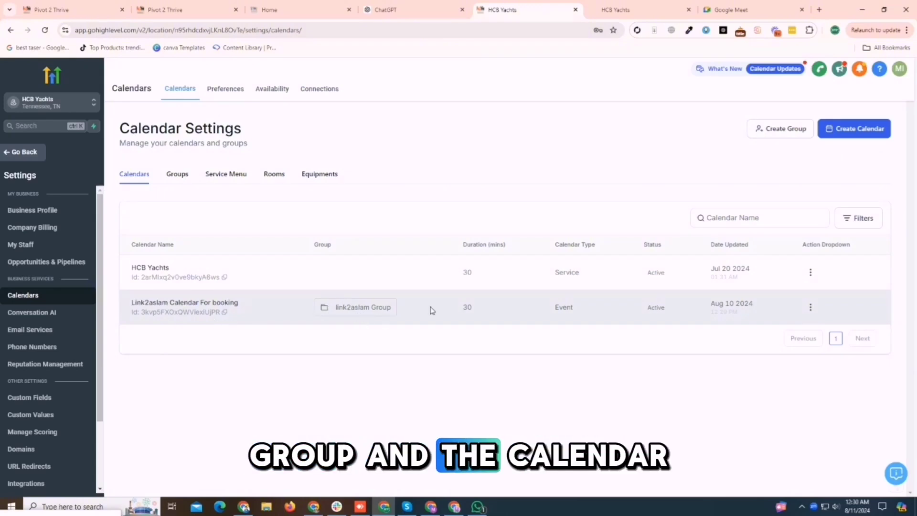
# Copy the scheduling link of Link2aslam Calendar For booking from its share options and open it in the other HCB Yachts browser tab.
pyautogui.click(811, 307)
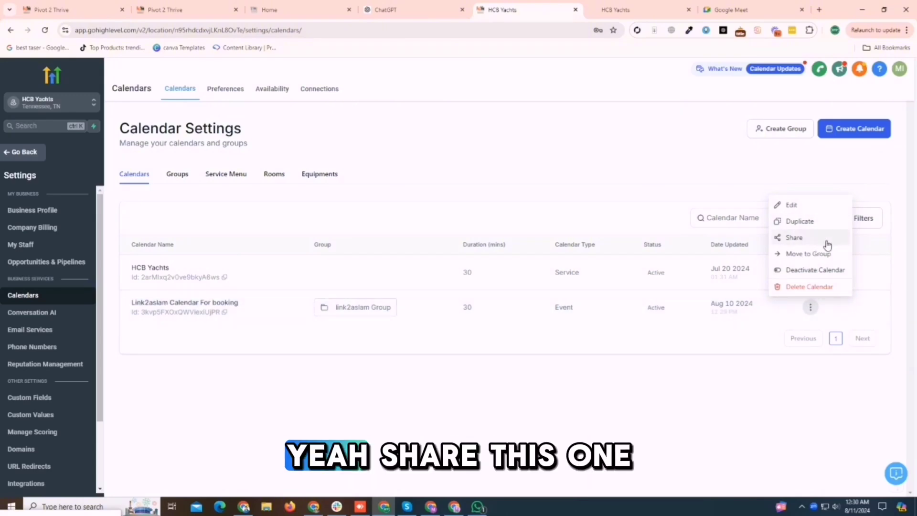
pyautogui.click(827, 244)
pyautogui.click(621, 289)
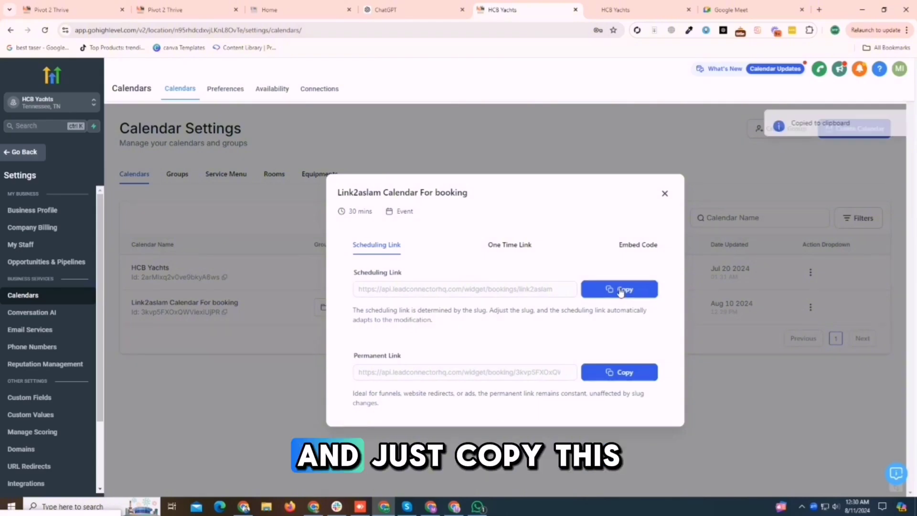
pyautogui.click(616, 9)
pyautogui.click(523, 28)
pyautogui.hotkey('ctrl', 'v')
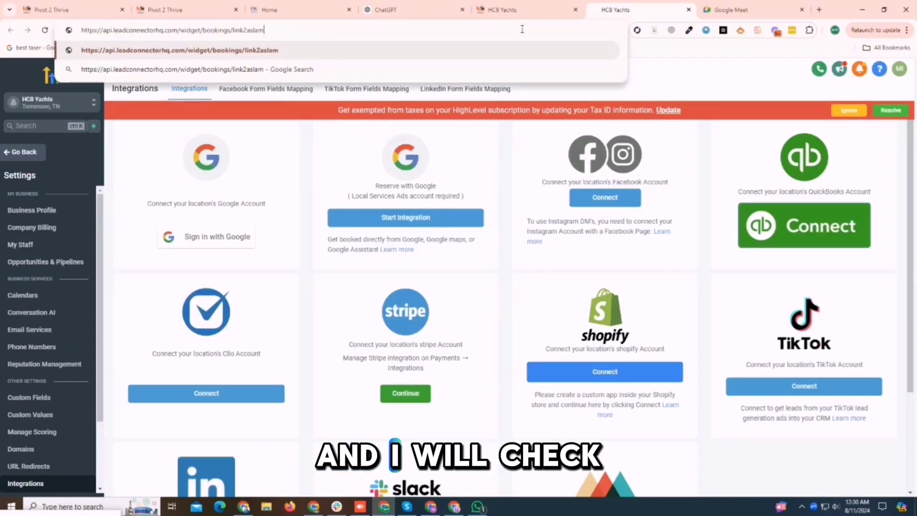
pyautogui.press('Return')
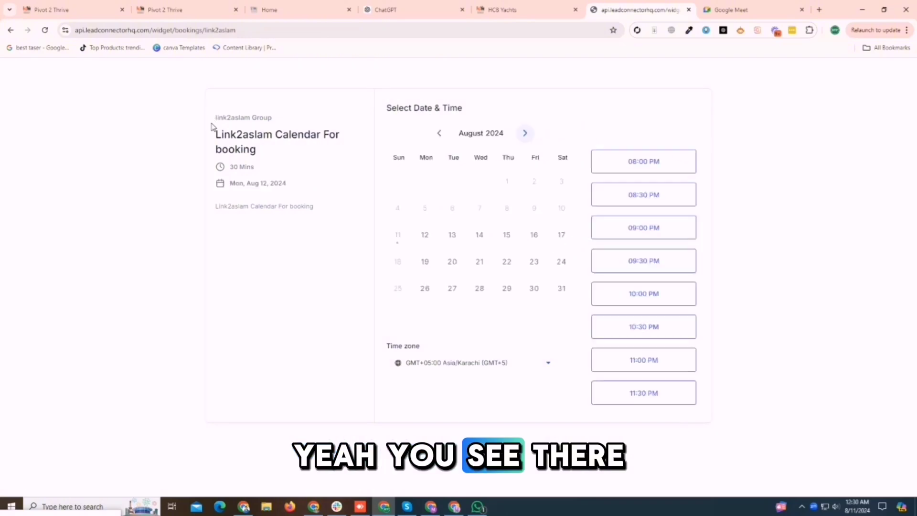
# Check the group name and title on the booking page and choose the 09:00 PM slot on Mon, Aug 12, 2024.
pyautogui.doubleClick(221, 135)
pyautogui.keyDown('shift'); pyautogui.click(235, 117); pyautogui.keyUp('shift')
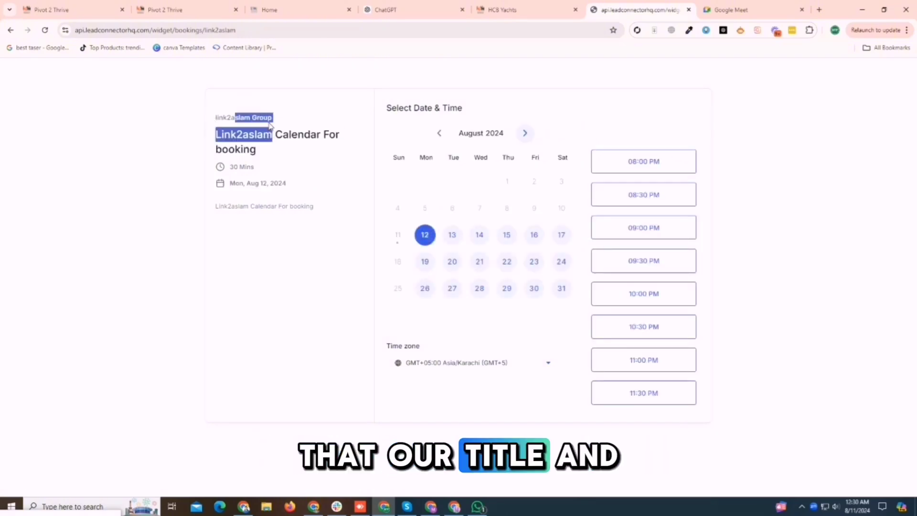
pyautogui.click(302, 172)
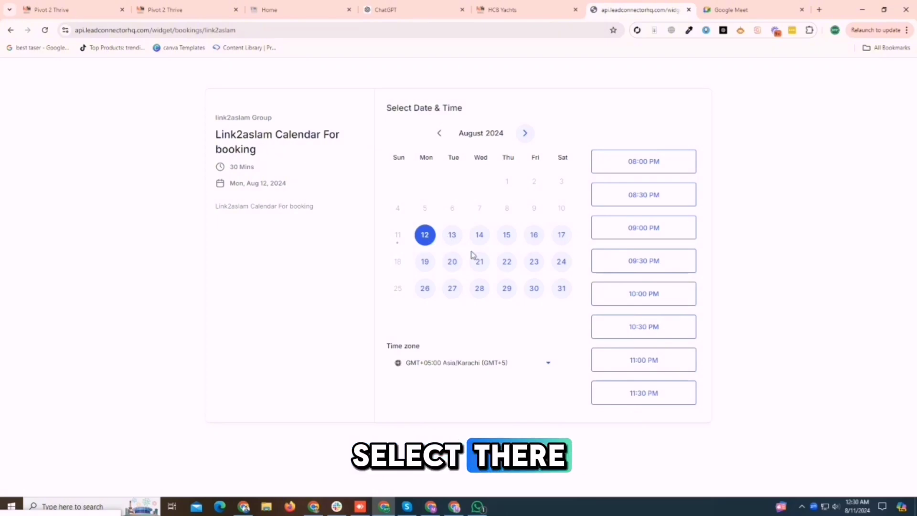
pyautogui.click(629, 237)
pyautogui.click(673, 228)
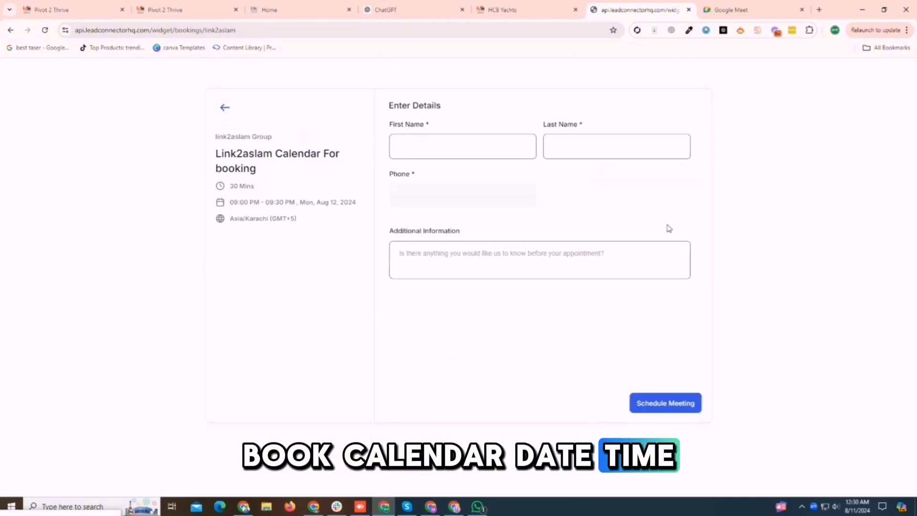
# Fill in the booking form's first name, last name, phone, and email with the saved contact details, leaving the additional information blank.
pyautogui.click(476, 153)
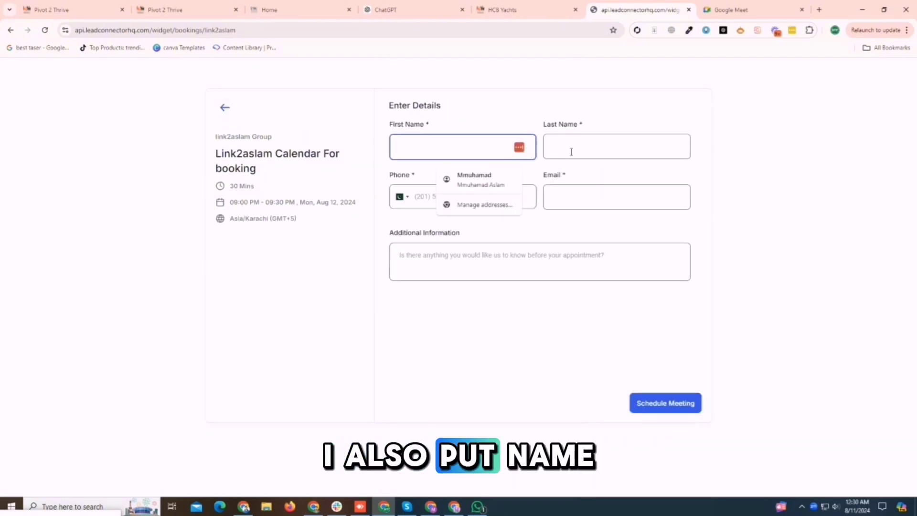
pyautogui.click(475, 179)
pyautogui.click(436, 259)
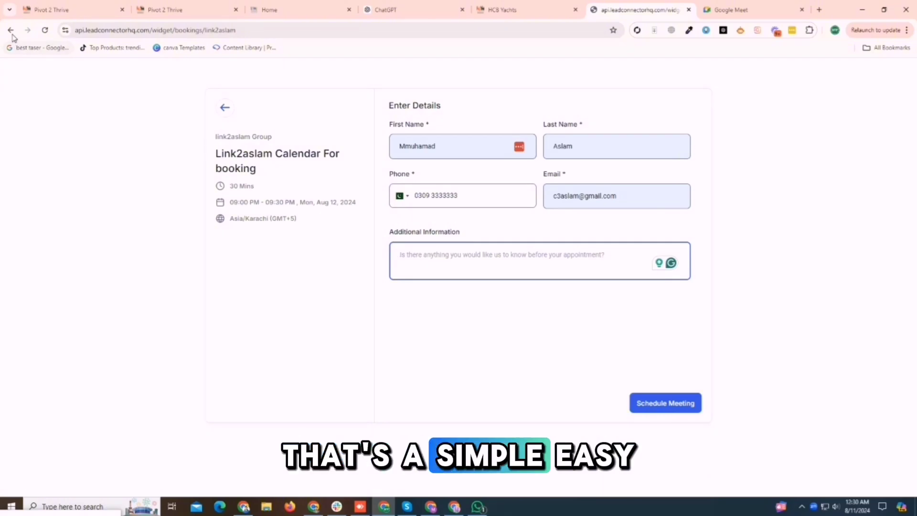
# Return to the HCB Yachts calendar settings and close the sharing options of Link2aslam Calendar For booking.
pyautogui.click(272, 9)
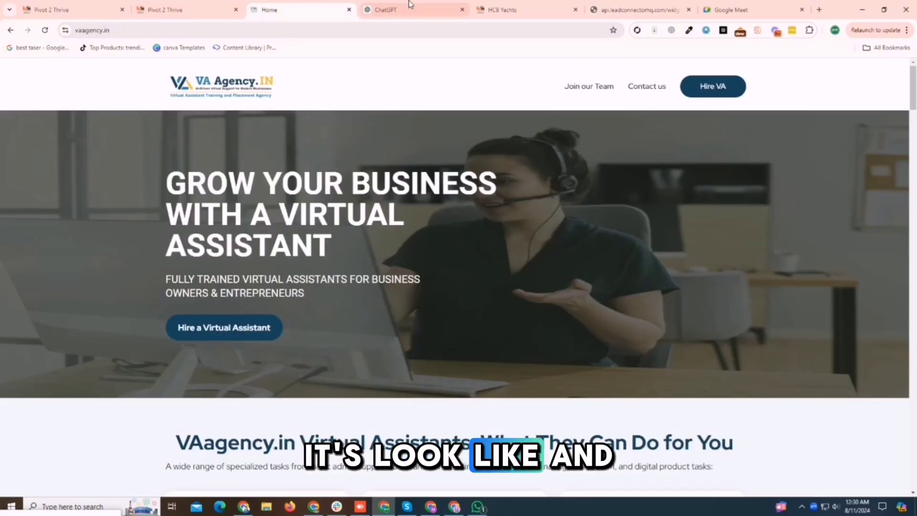
pyautogui.click(408, 8)
pyautogui.click(533, 4)
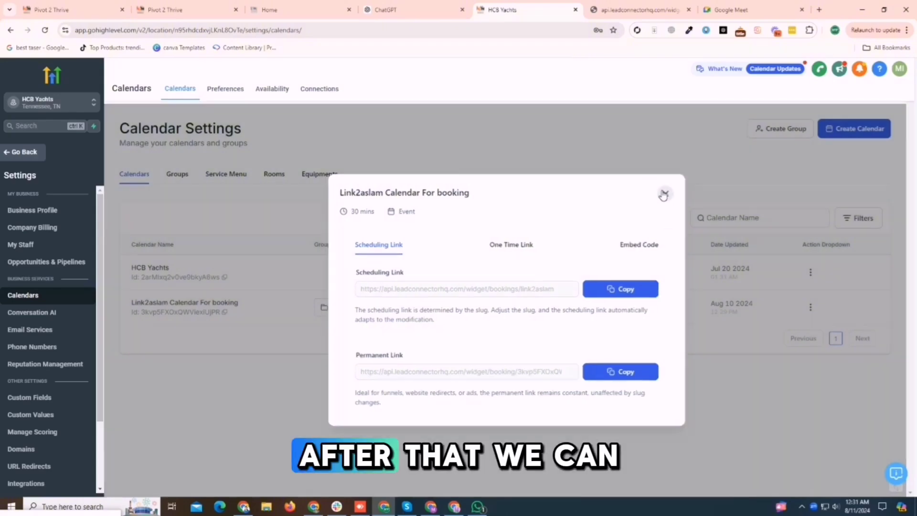
pyautogui.click(664, 194)
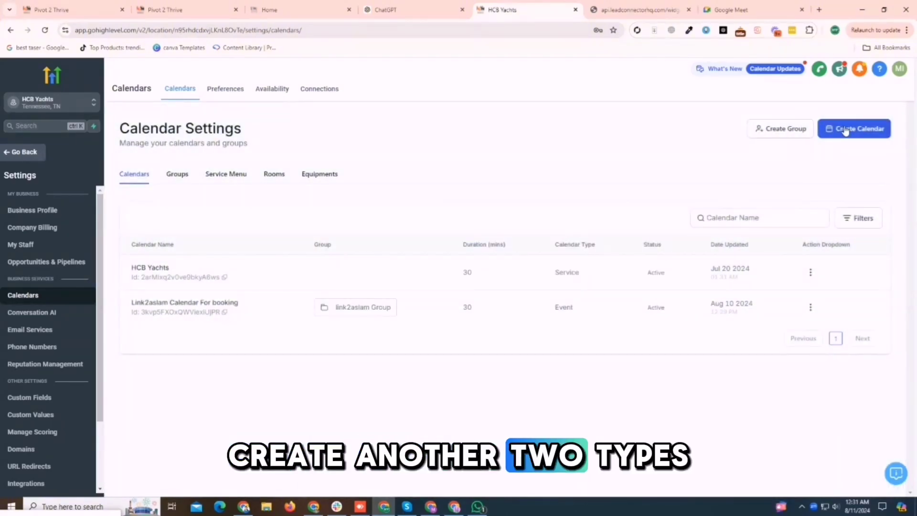
# Start a new calendar with the Round Robin scheduling type and try to open its advanced settings.
pyautogui.click(846, 130)
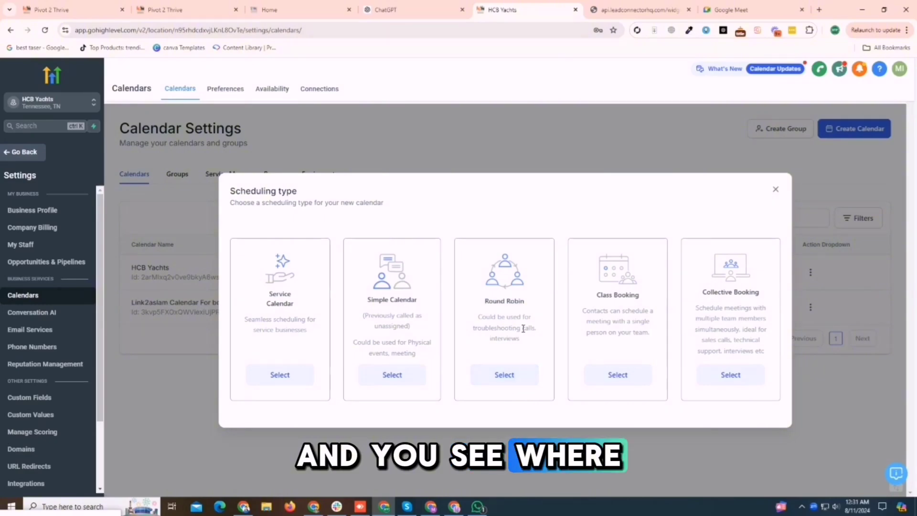
pyautogui.click(504, 375)
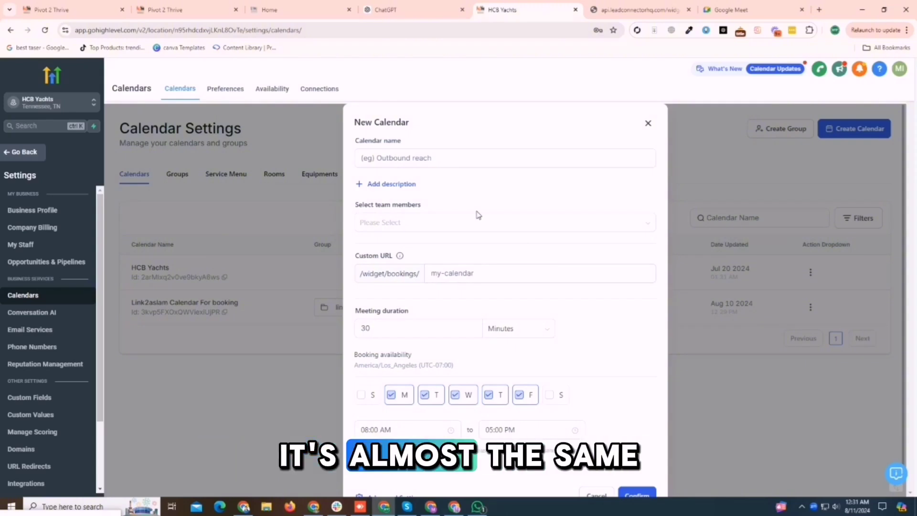
pyautogui.scroll(-1, 478, 215)
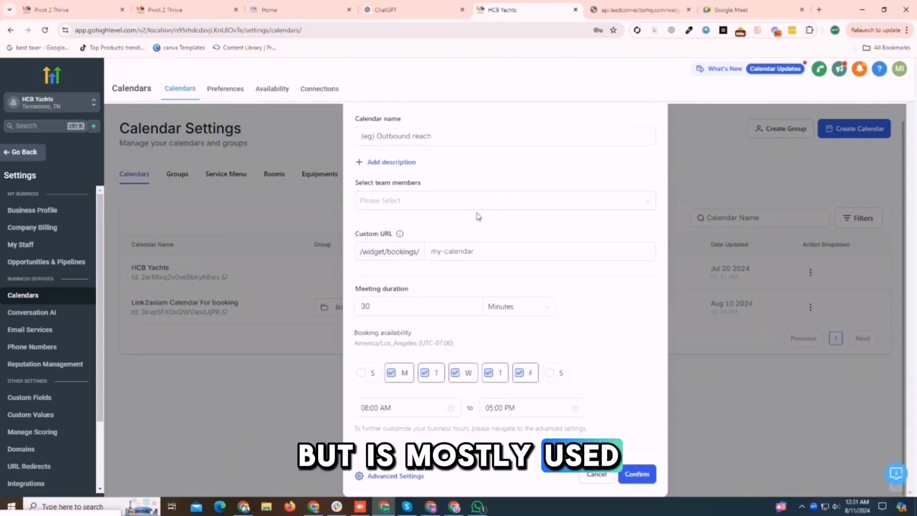
pyautogui.click(407, 478)
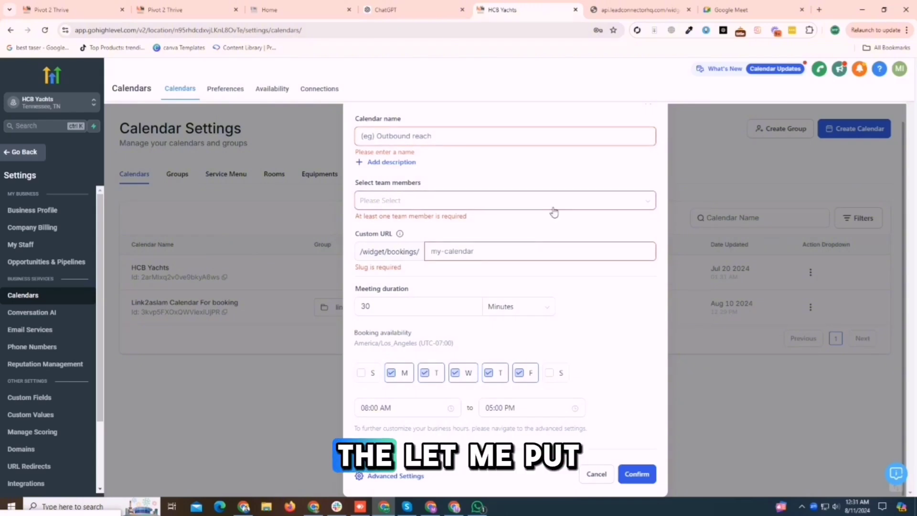
# Name the new calendar Link2aslamRound and assign the only listed team member to it.
pyautogui.click(428, 135)
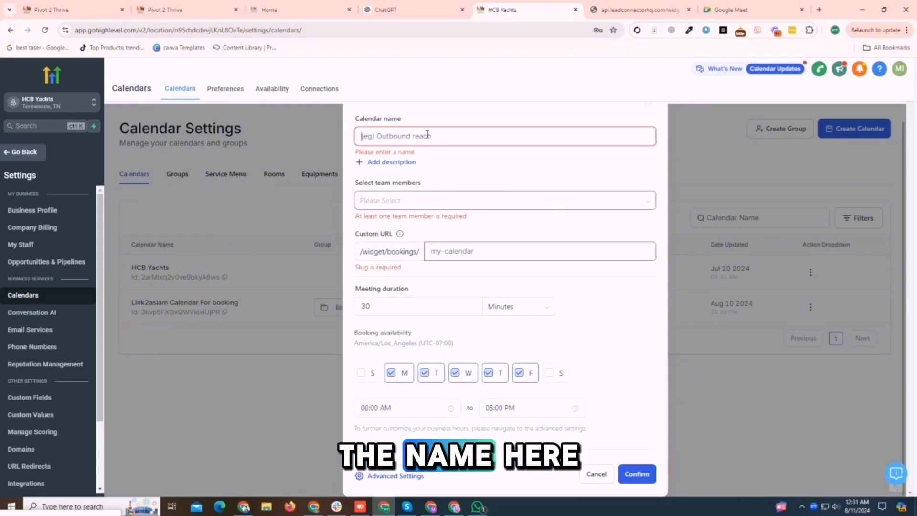
pyautogui.write('Linkw')
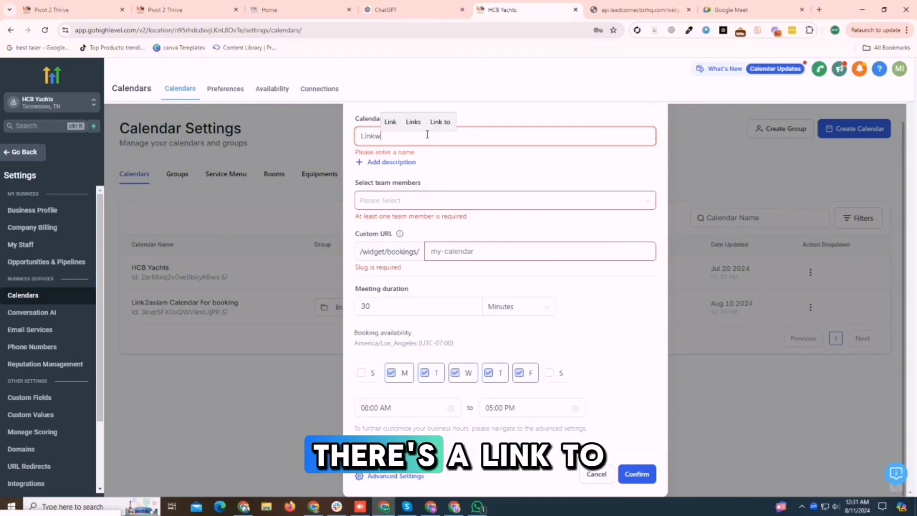
pyautogui.press('BackSpace')
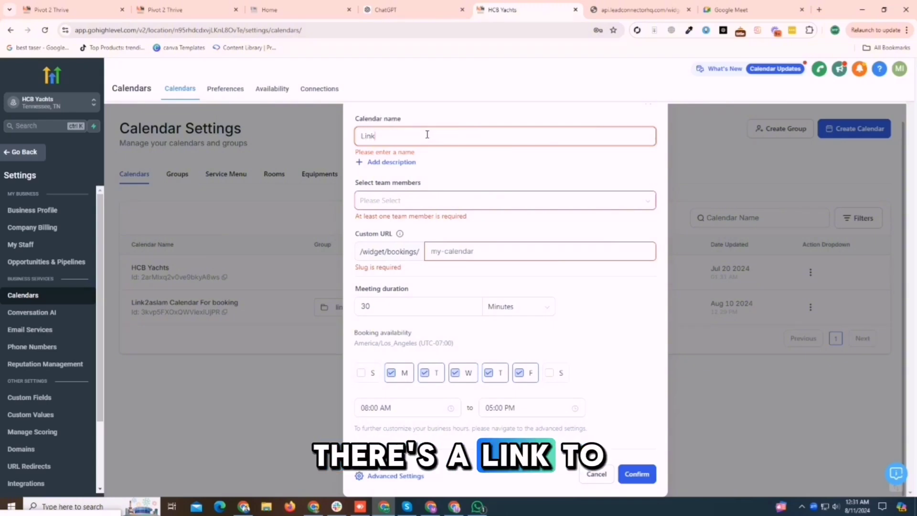
pyautogui.write('2aslam ')
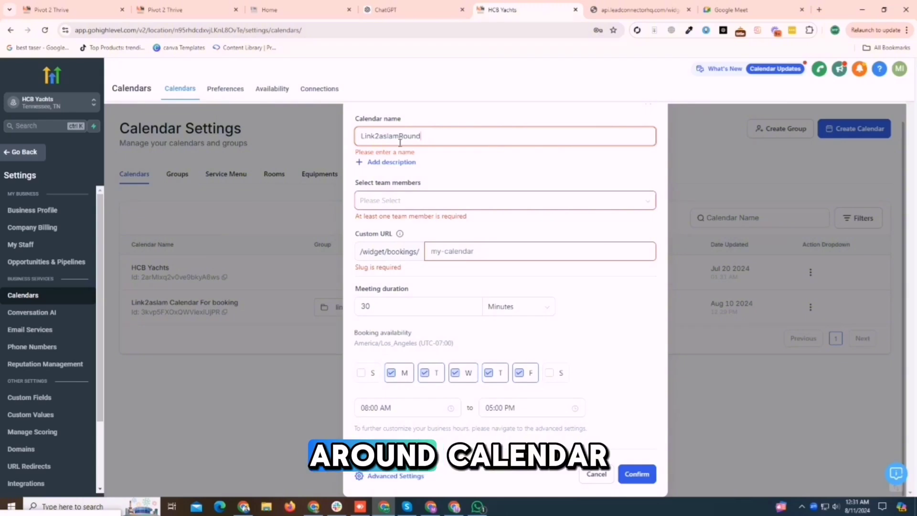
pyautogui.write('Round')
pyautogui.click(424, 200)
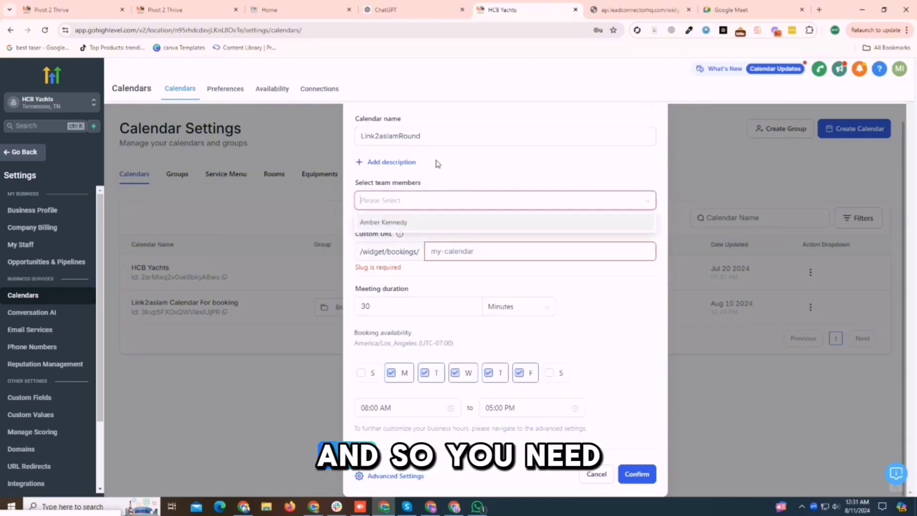
pyautogui.click(404, 223)
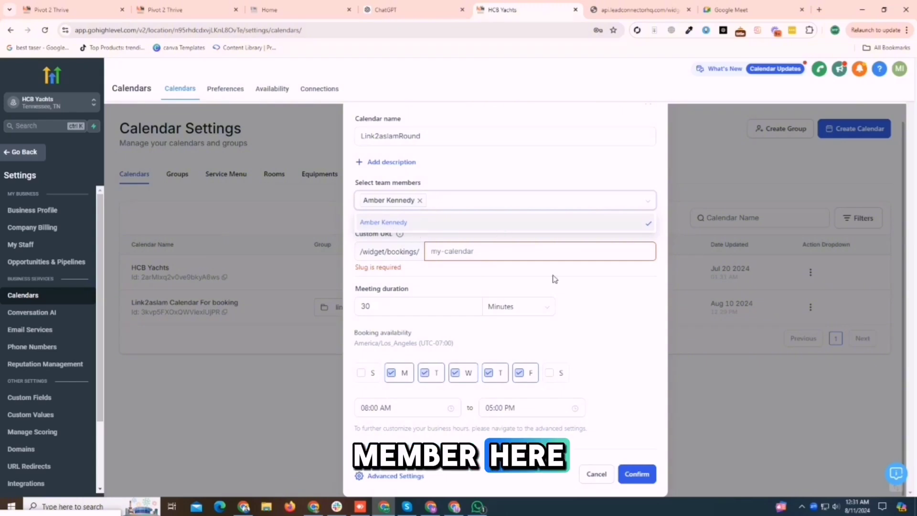
pyautogui.click(590, 285)
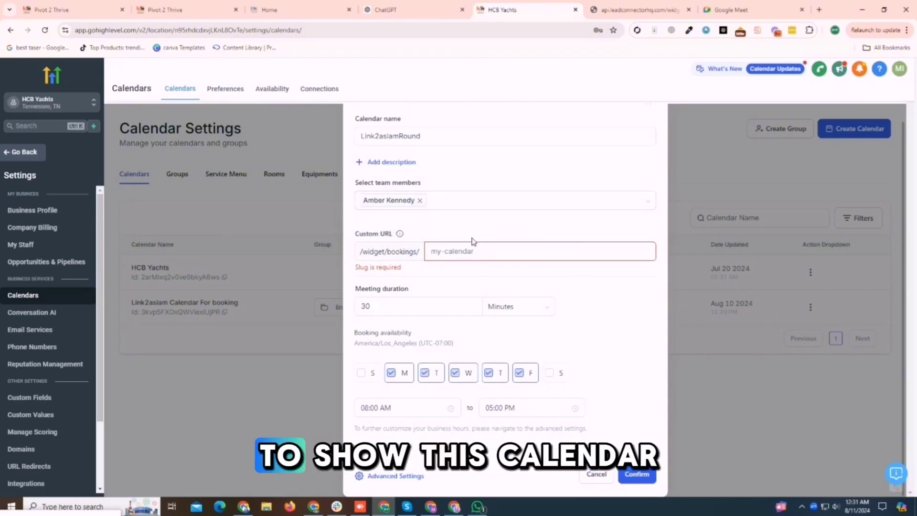
# Set the calendar's custom URL to link2aslamround and confirm its creation with the default duration and booking availability.
pyautogui.click(436, 139)
pyautogui.moveTo(436, 139); pyautogui.dragTo(354, 142)
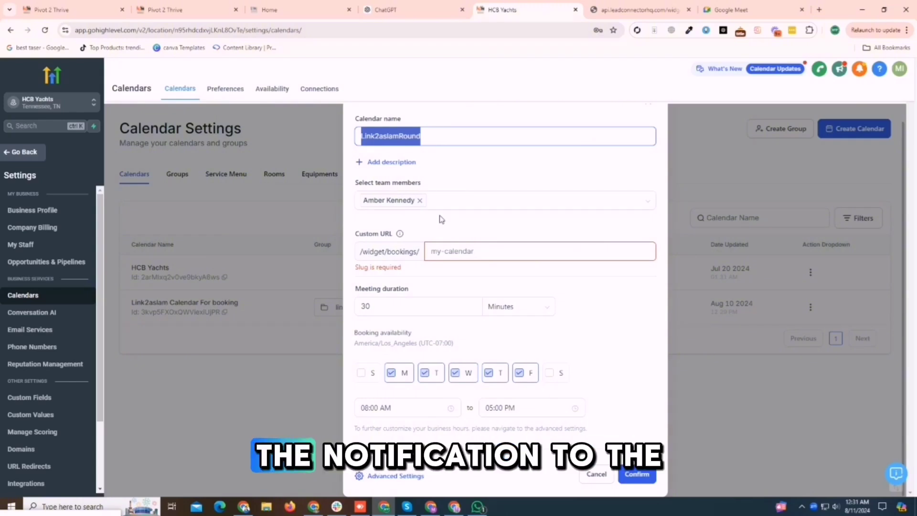
pyautogui.click(460, 251)
pyautogui.write('link2aslamround')
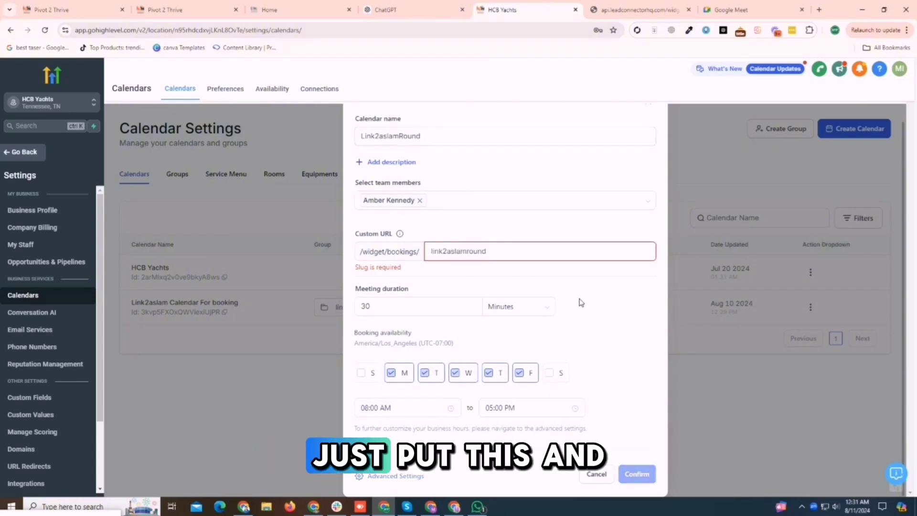
pyautogui.click(454, 309)
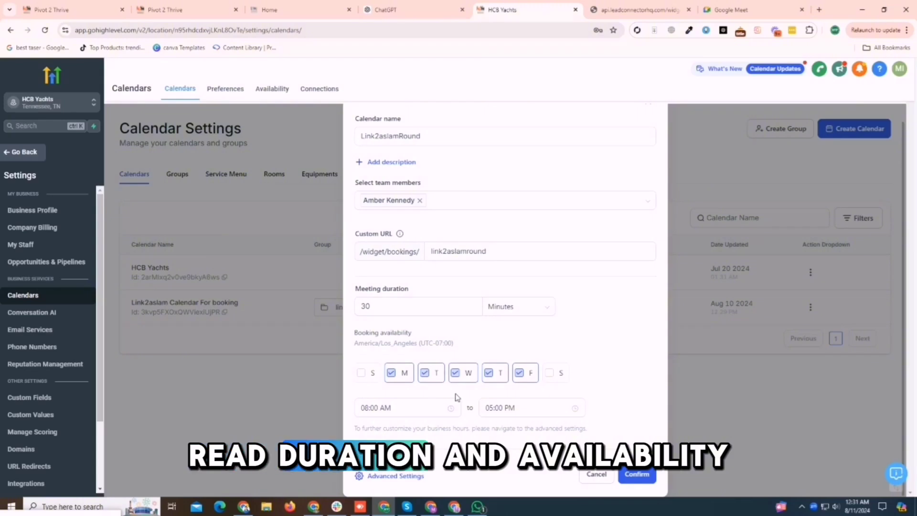
pyautogui.click(634, 475)
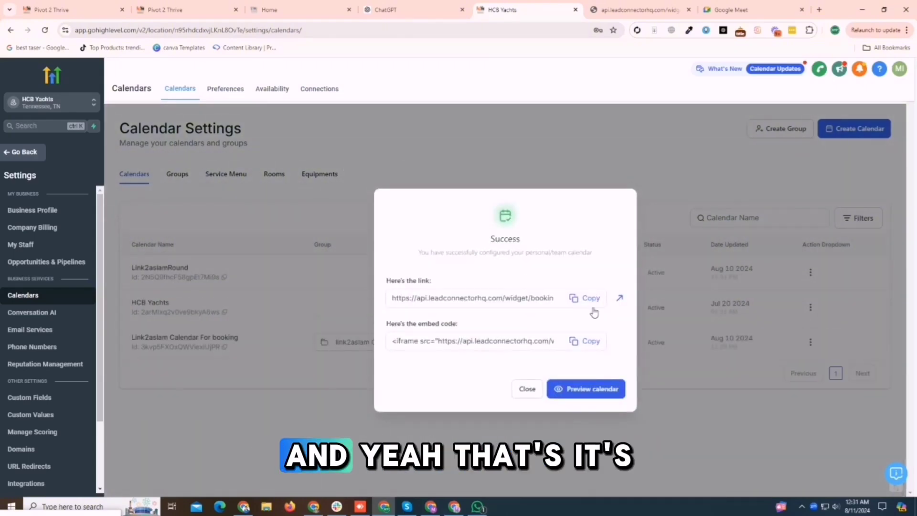
# Copy the booking link of the new round robin calendar and close the success dialog.
pyautogui.click(587, 298)
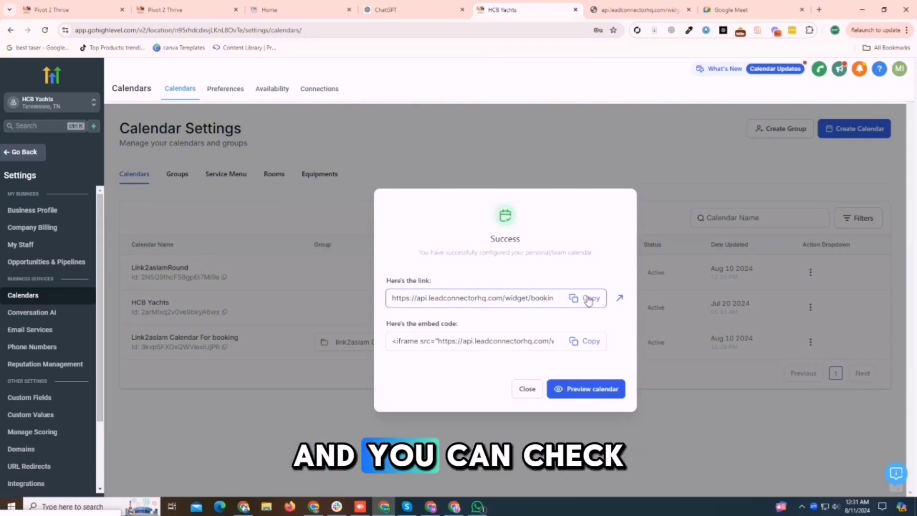
pyautogui.click(587, 298)
pyautogui.click(527, 389)
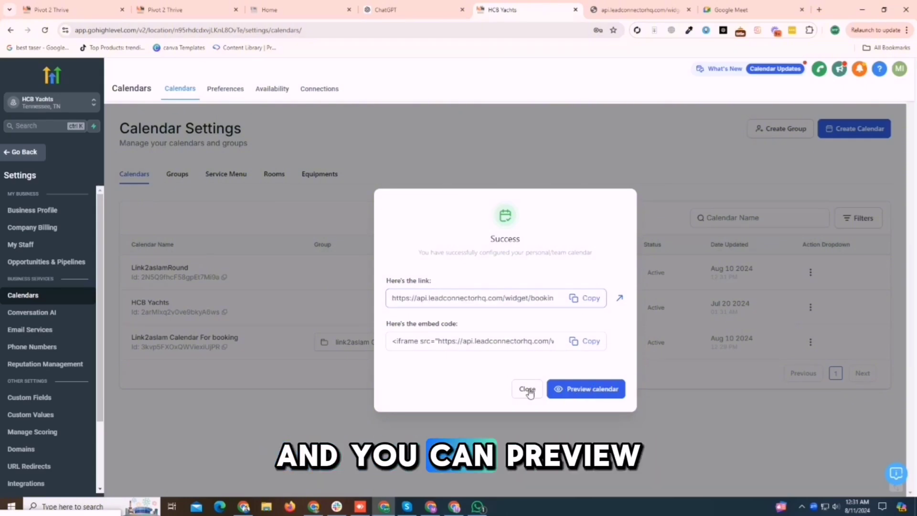